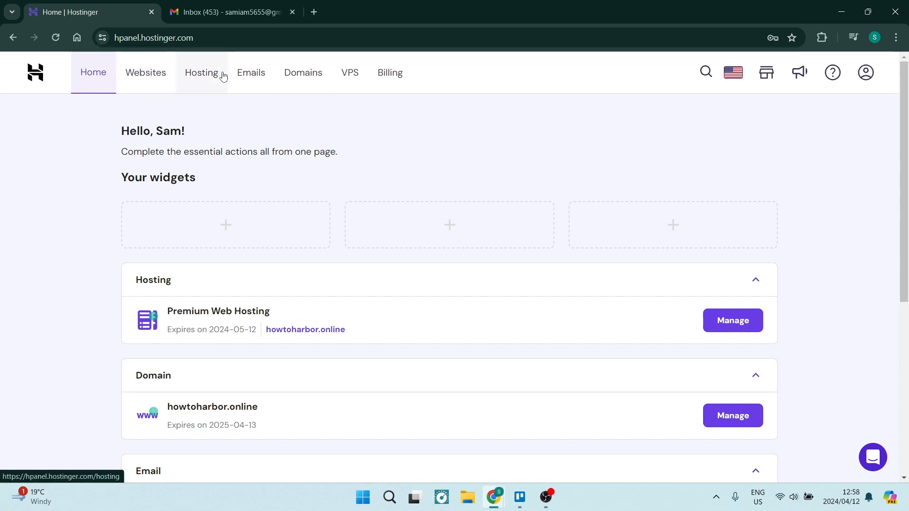
Open the email management page for howtoharbor.online and copy the address of its existing email account
left_click(250, 73)
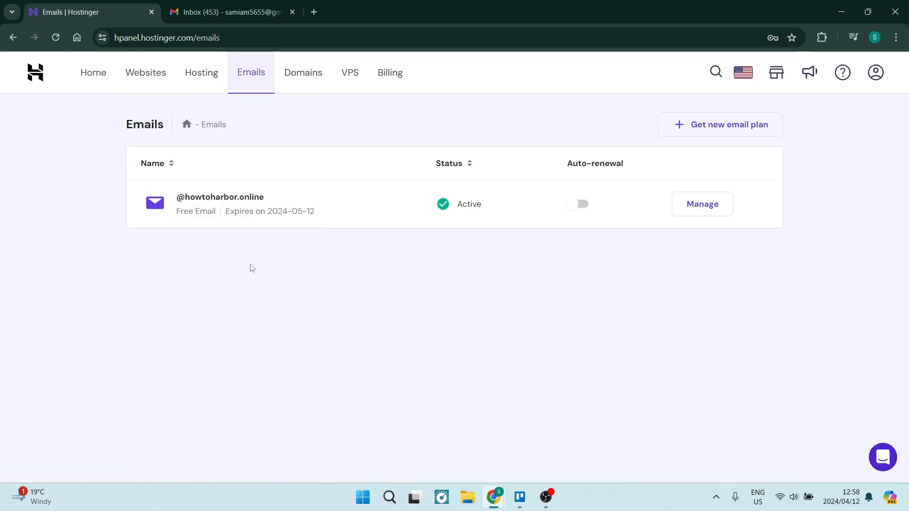
left_click(709, 211)
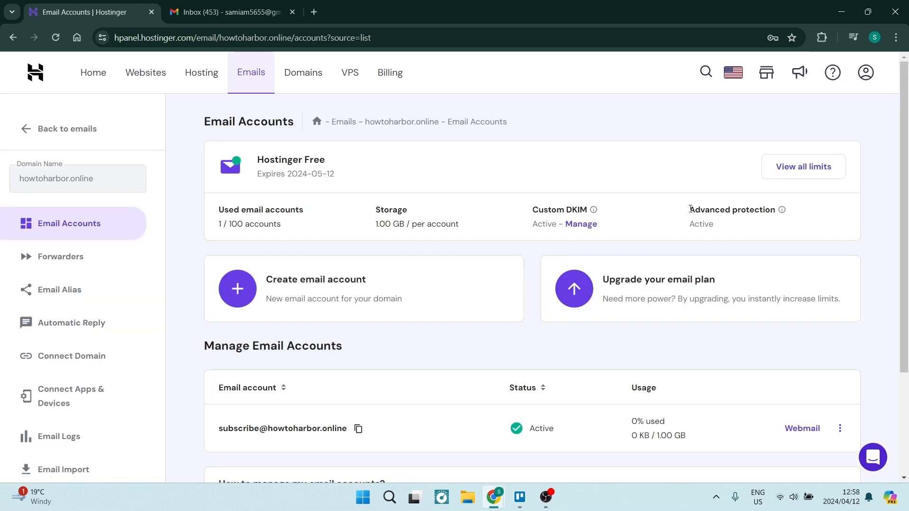
scroll(525, 274, "down", 5)
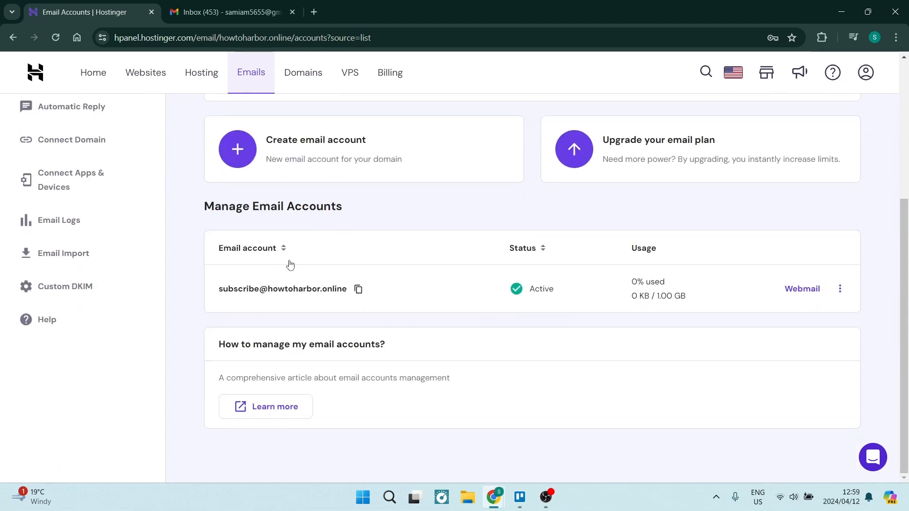
left_click(358, 290)
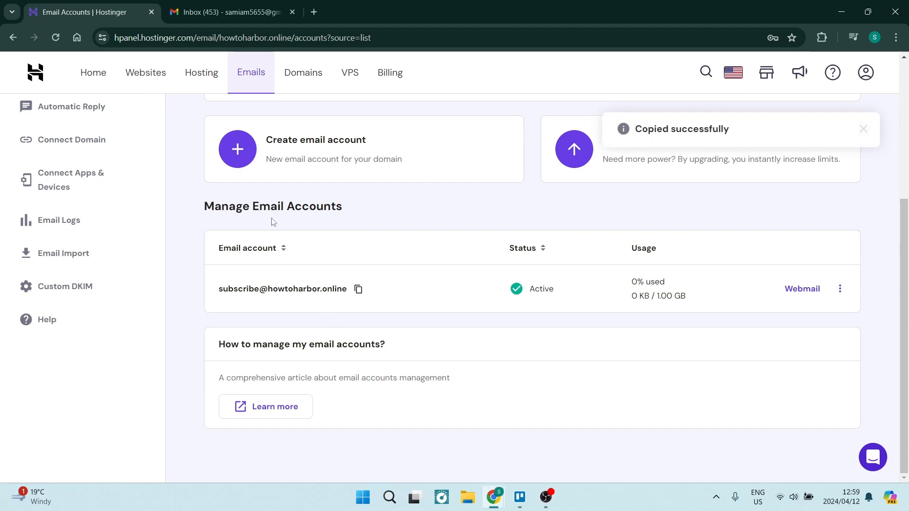
Switch to Gmail, open the Accounts and Import settings and start adding another email address under Send mail as
left_click(227, 15)
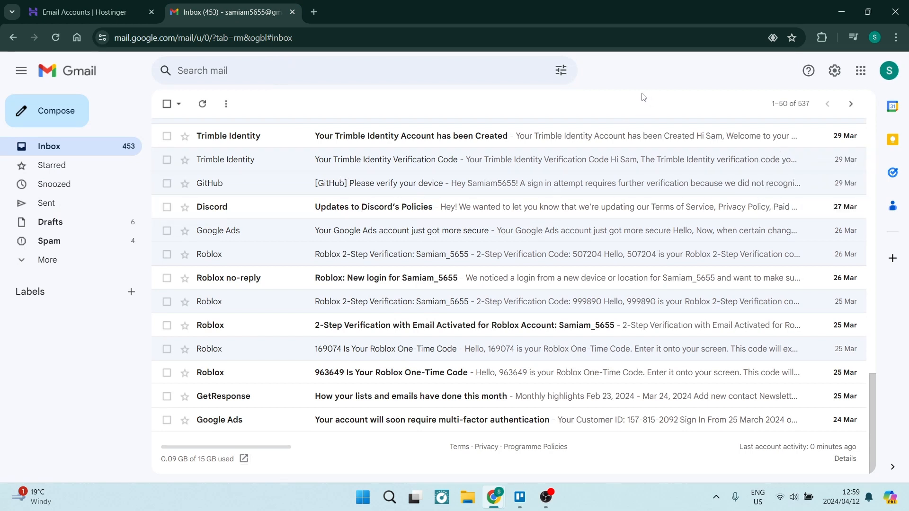
left_click(834, 72)
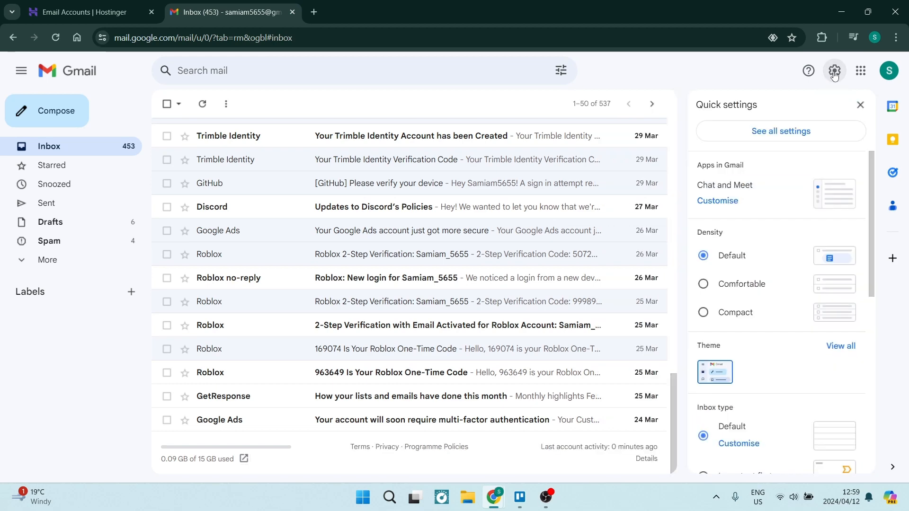
left_click(778, 135)
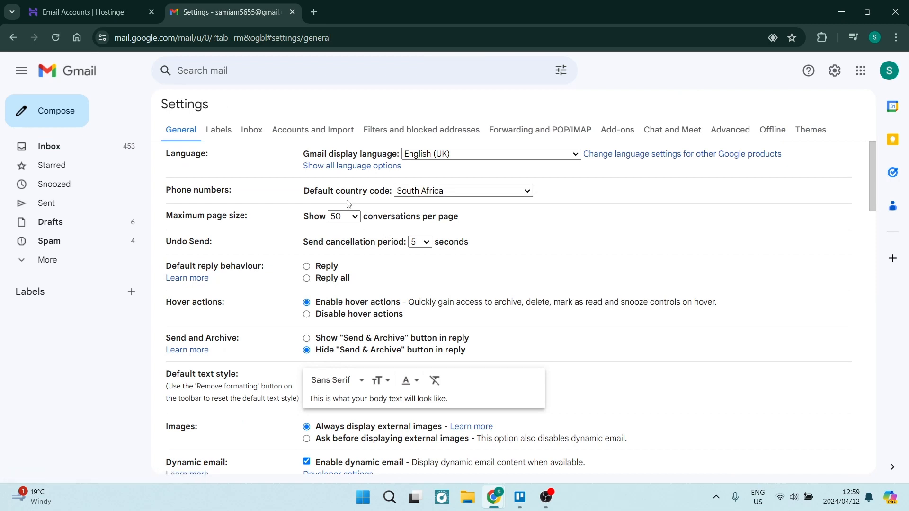
left_click(299, 131)
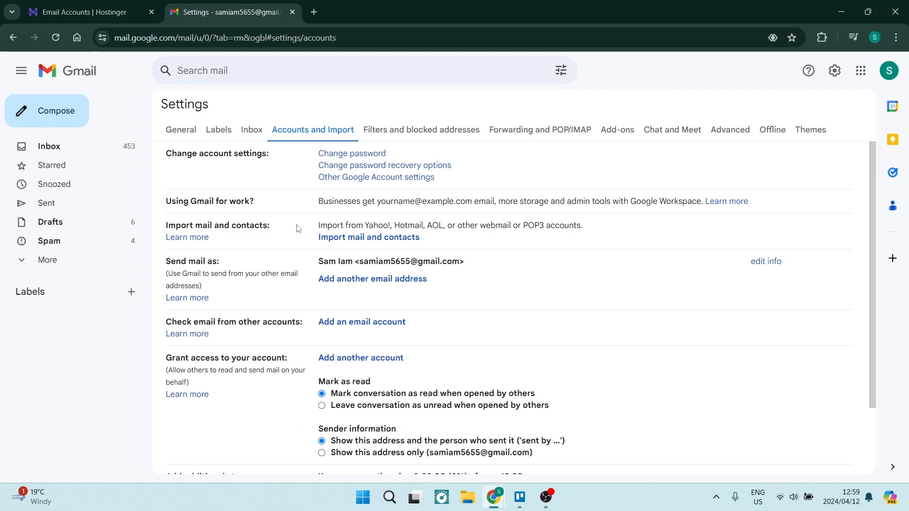
left_click_drag(219, 263, 165, 262)
left_click(221, 265)
left_click(350, 283)
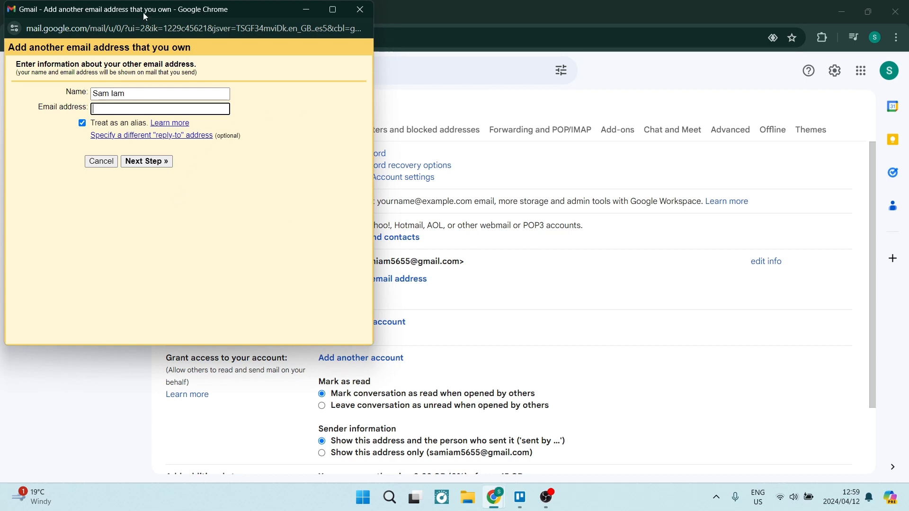
Enter the copied email address as the other address, keeping it treated as an alias, and continue to the SMTP server settings
left_click_drag(143, 13, 397, 101)
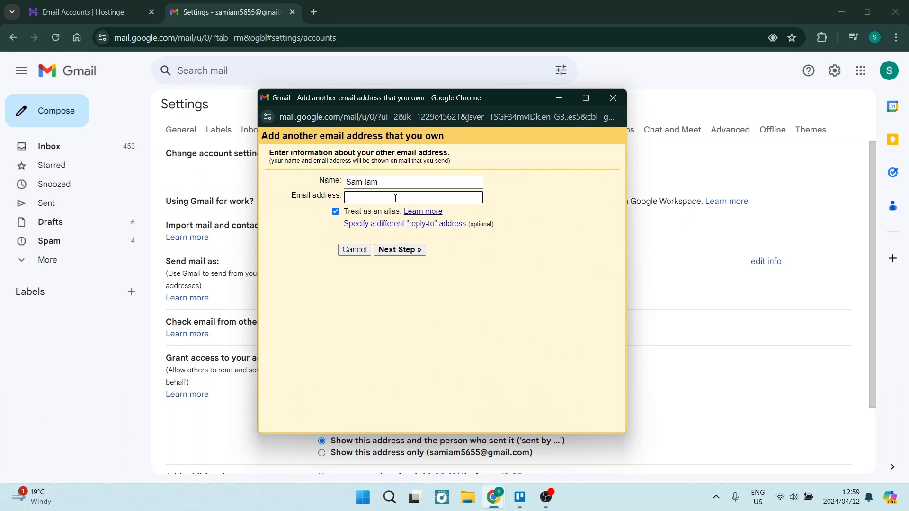
key("ctrl+v")
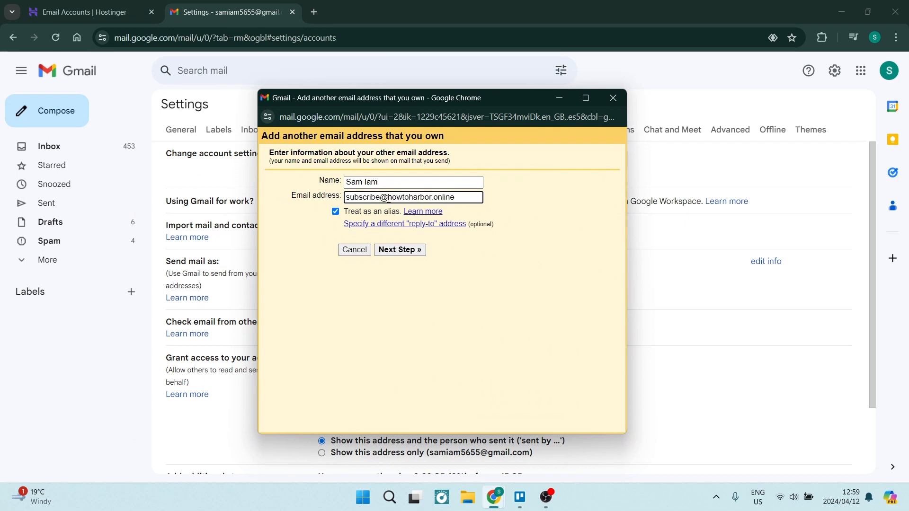
left_click(401, 251)
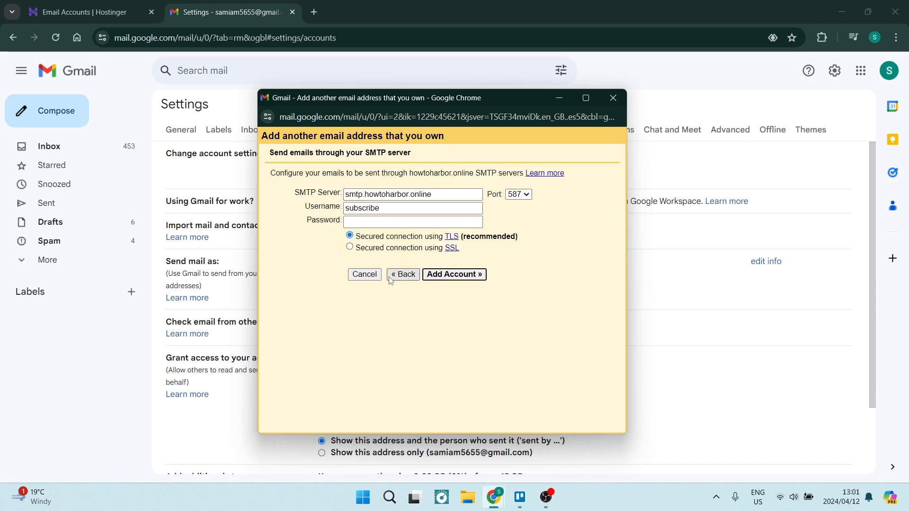
Switch to Hostinger and open the manual configuration protocols on the Connect Apps & Devices page
left_click(90, 12)
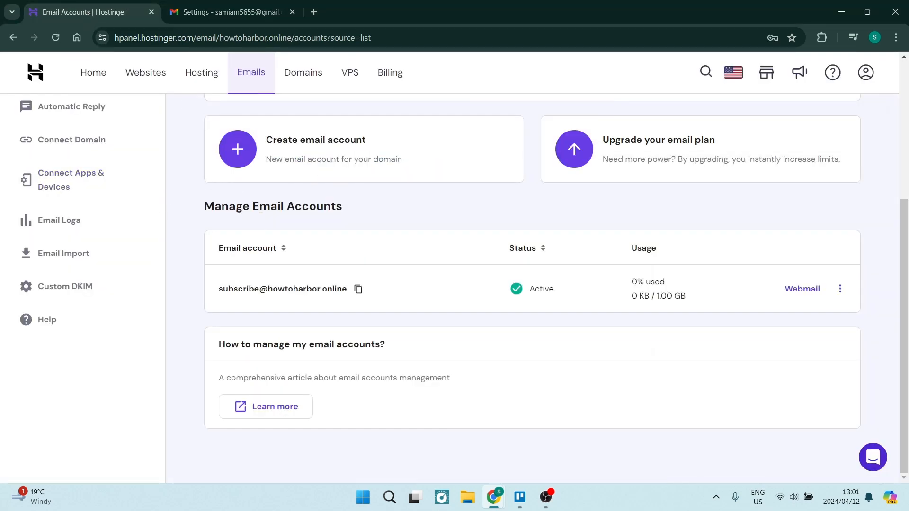
scroll(67, 178, "up", 6)
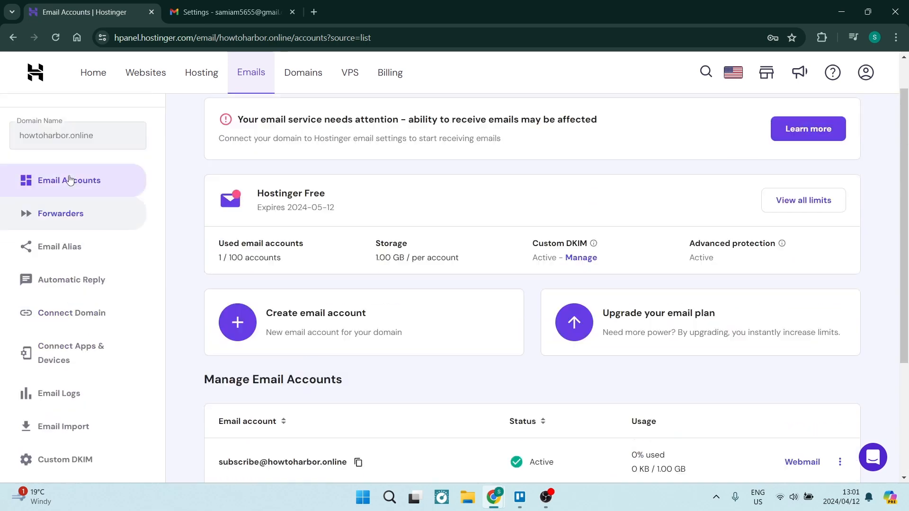
scroll(76, 213, "down", 5)
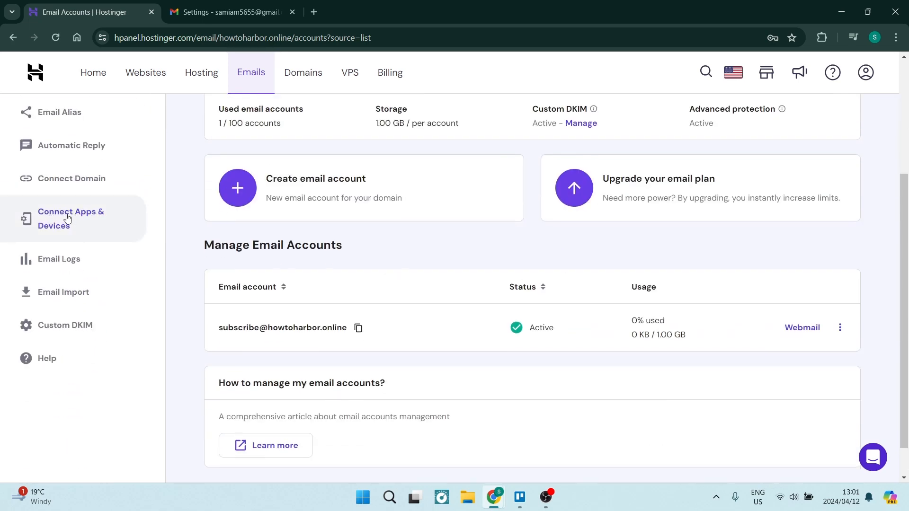
left_click(67, 217)
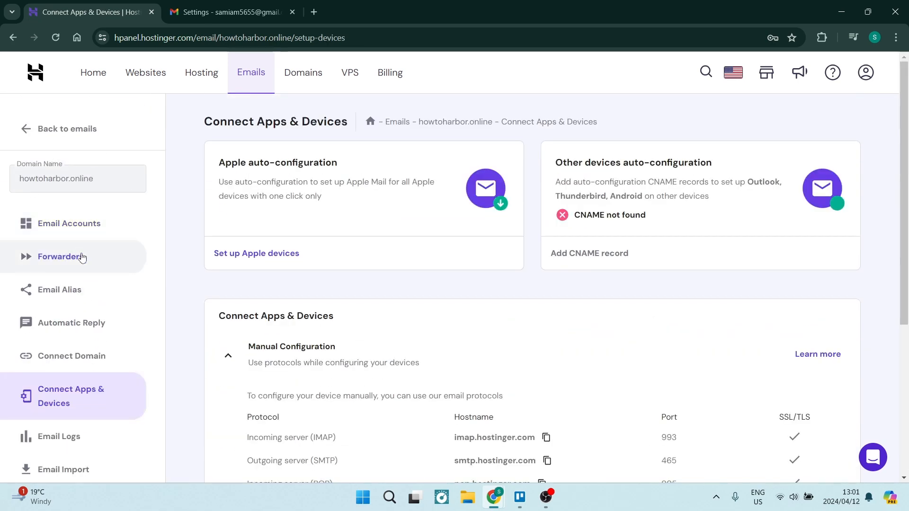
scroll(426, 261, "down", 3)
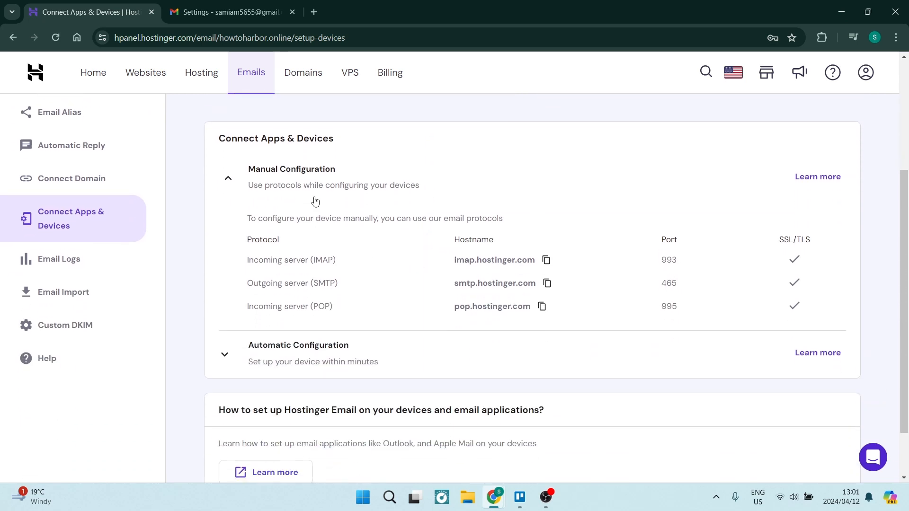
left_click_drag(219, 144, 347, 142)
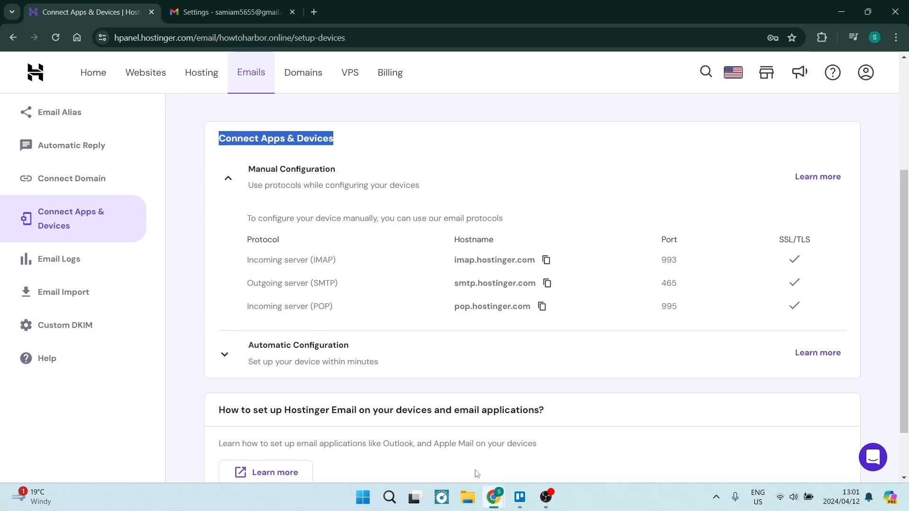
Move the Gmail setup window aside, then copy the outgoing SMTP hostname in Hostinger and highlight its port number
mouse_move(496, 500)
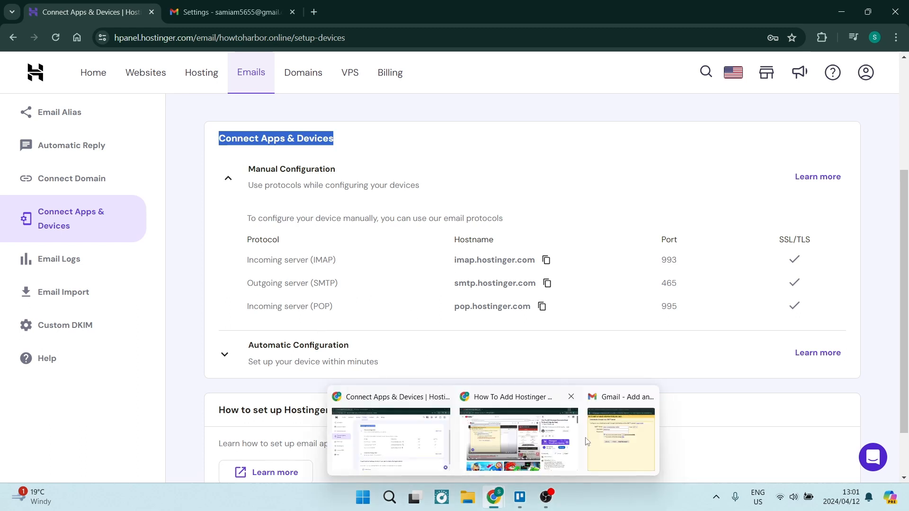
left_click(623, 424)
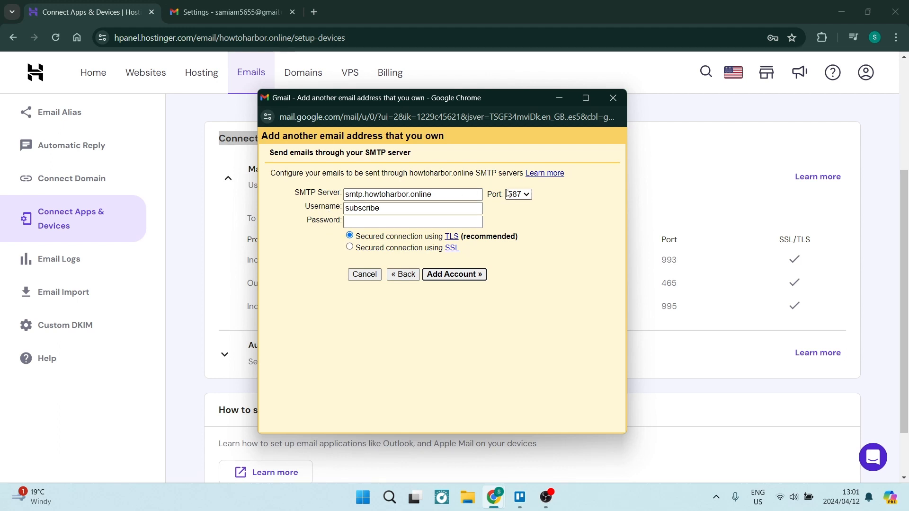
left_click_drag(508, 103, 285, 118)
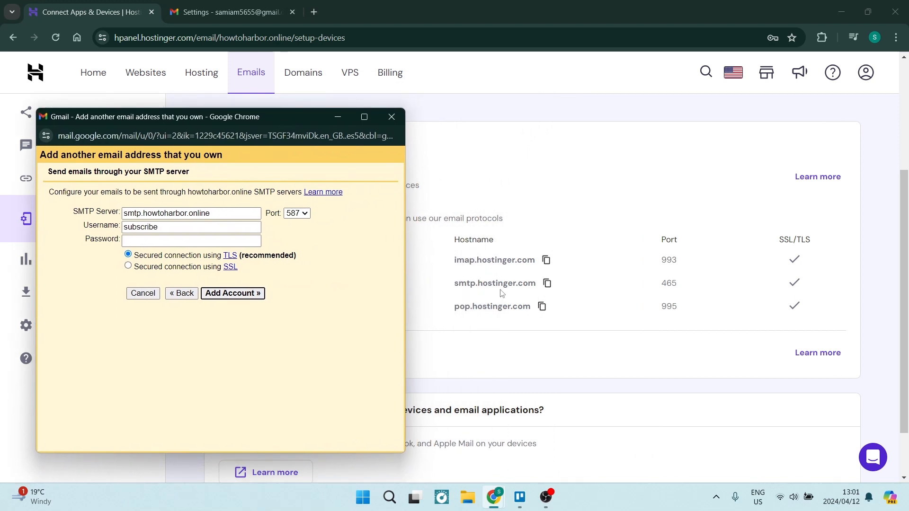
left_click(512, 208)
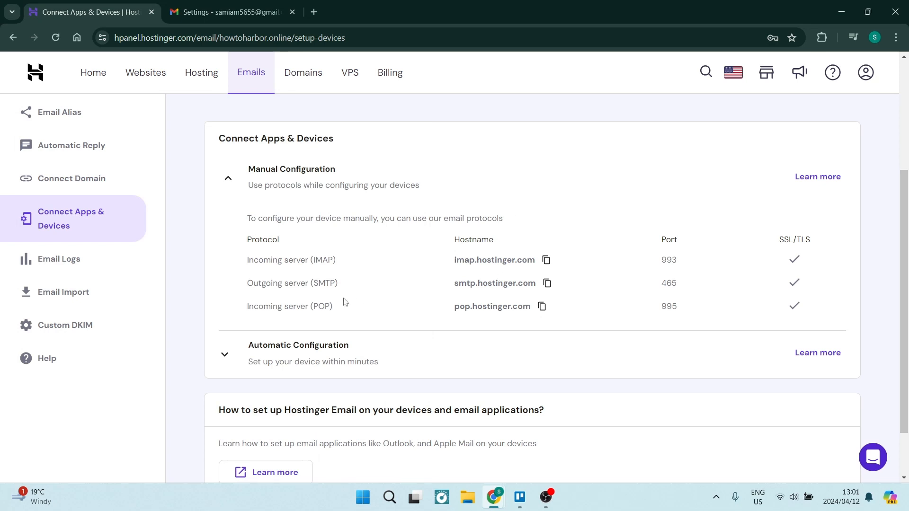
left_click(546, 283)
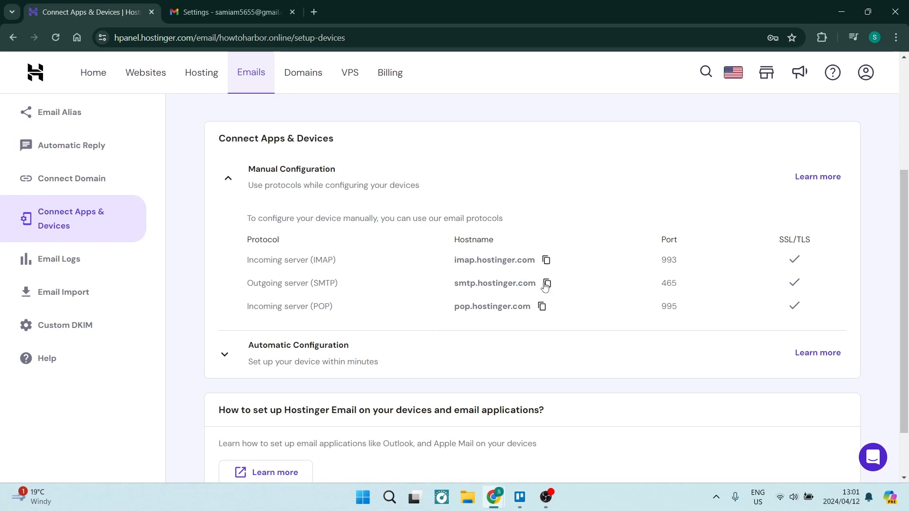
double_click(662, 284)
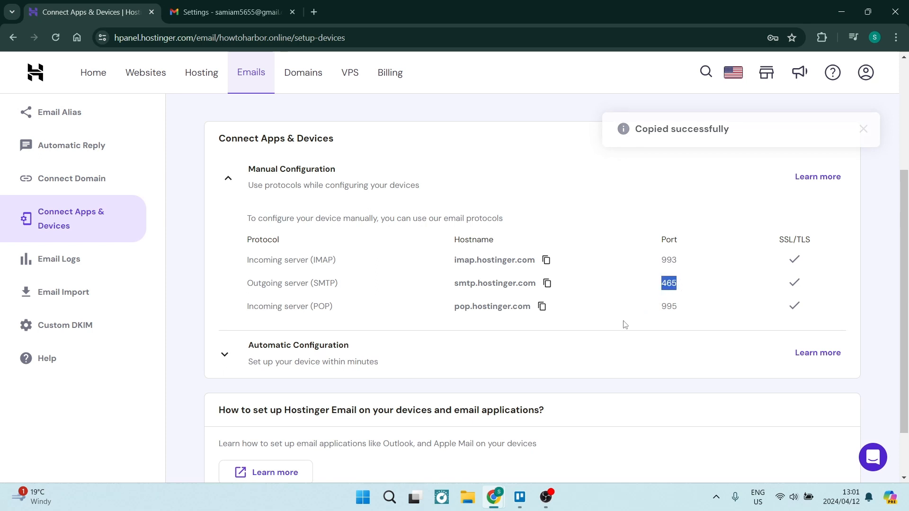
Return to the Gmail setup window and set the SMTP server to smtp.hostinger.com with port 465
mouse_move(493, 497)
left_click(619, 430)
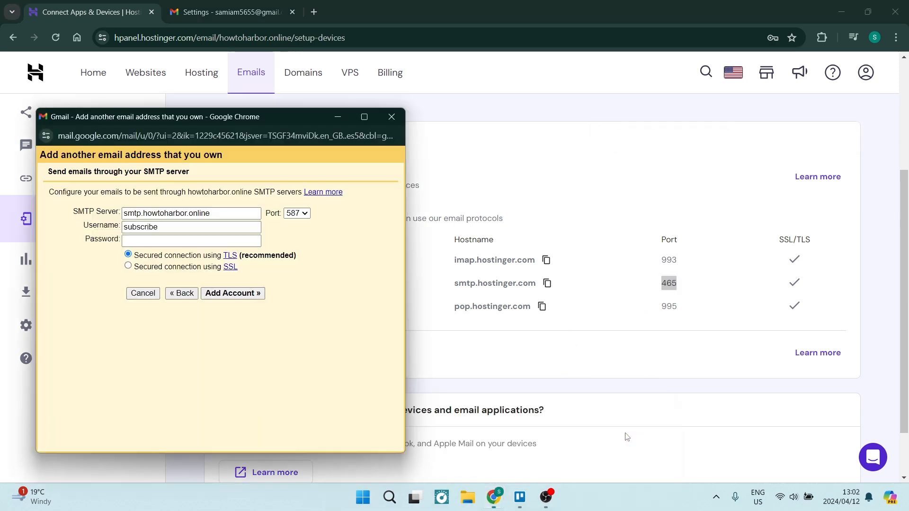
left_click(182, 227)
triple_click(186, 214)
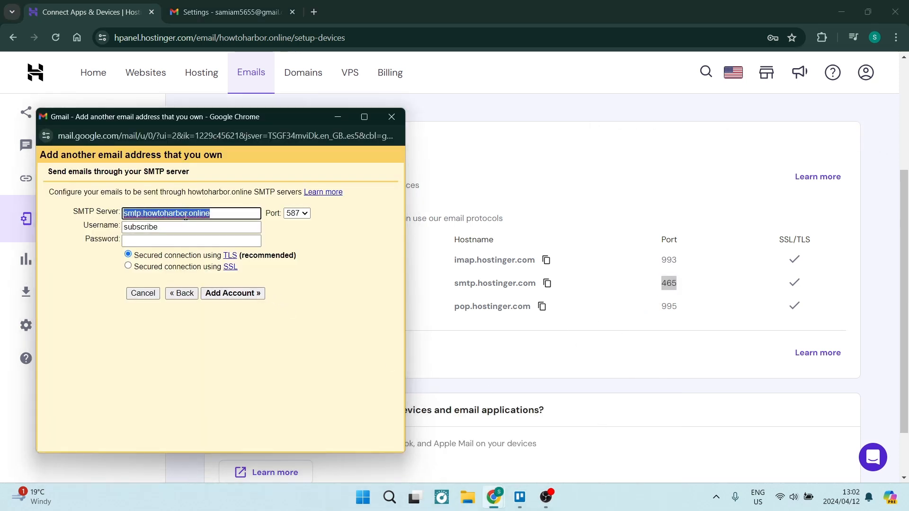
key("ctrl+v")
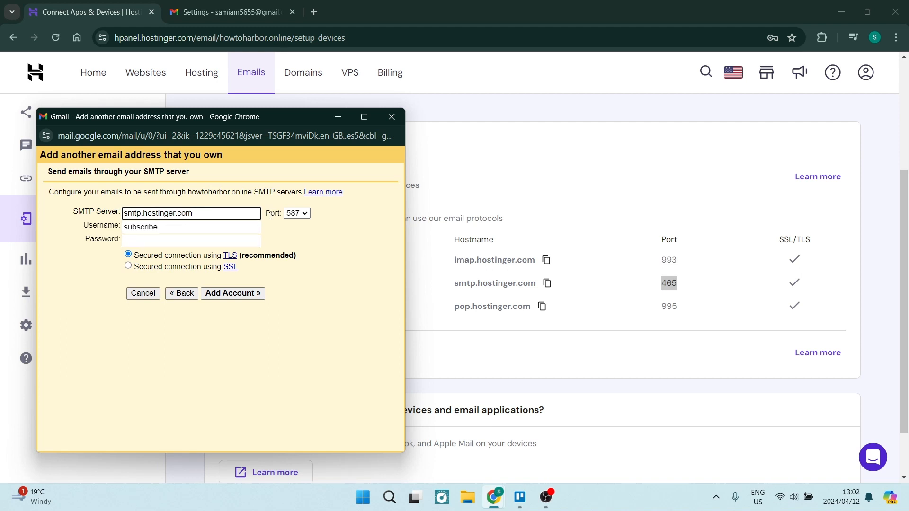
left_click(297, 214)
left_click(296, 233)
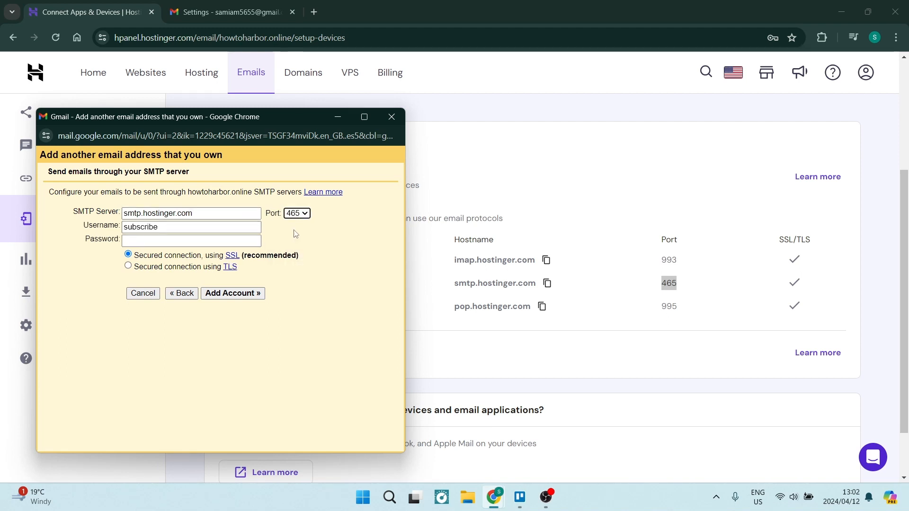
Replace the username with the full Hostinger email address and enter the email account's password, keeping the SSL connection
key("Tab")
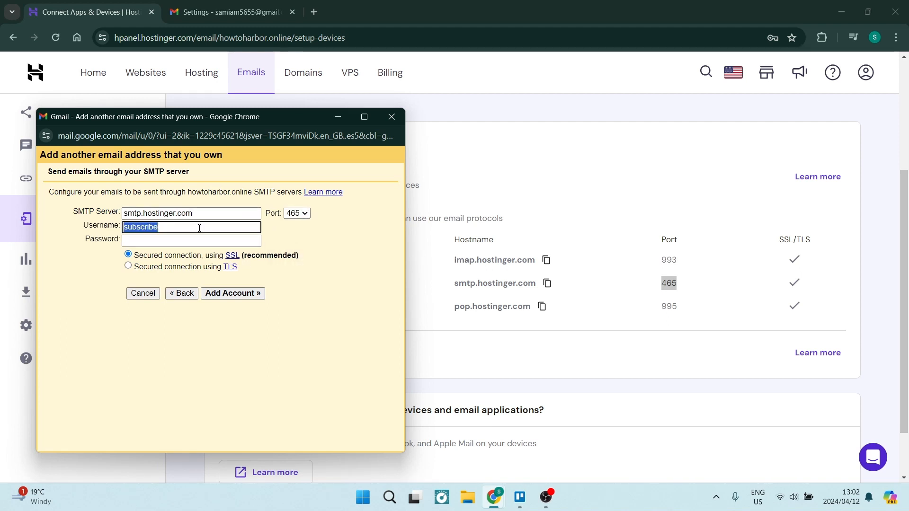
left_click(452, 173)
scroll(357, 258, "up", 3)
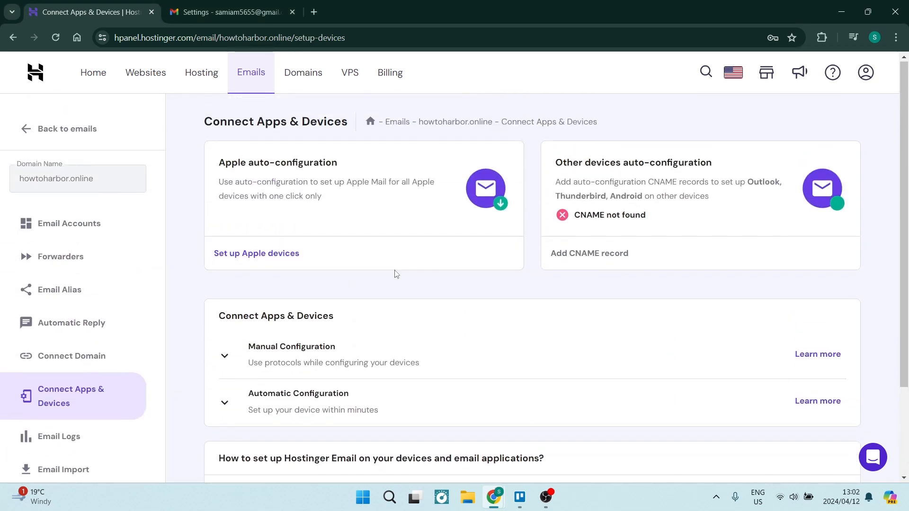
scroll(422, 256, "down", 1)
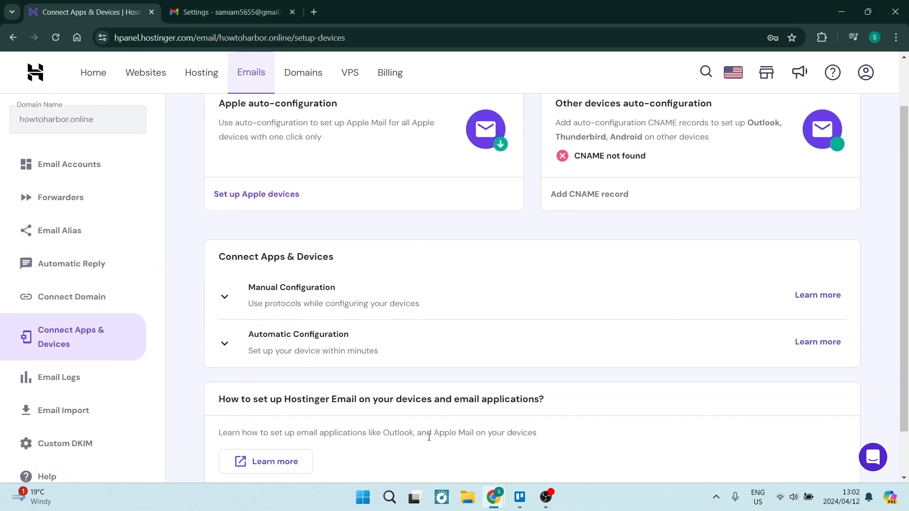
mouse_move(495, 486)
left_click(621, 438)
left_click(146, 241)
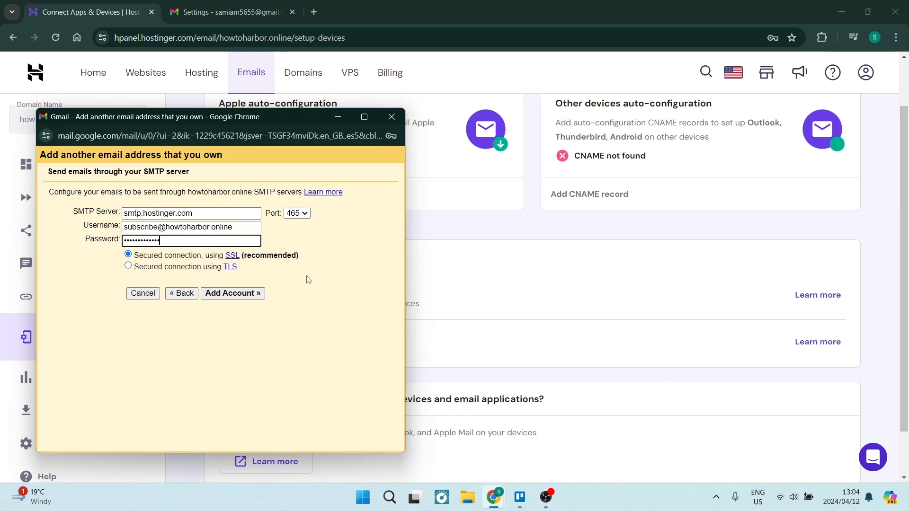
Add the account to Gmail and save its login credentials in the browser
left_click(220, 294)
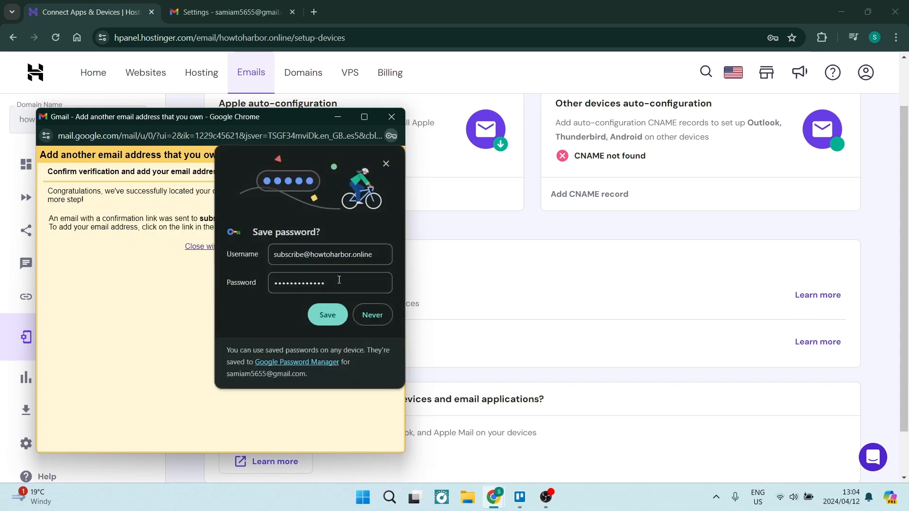
left_click(323, 319)
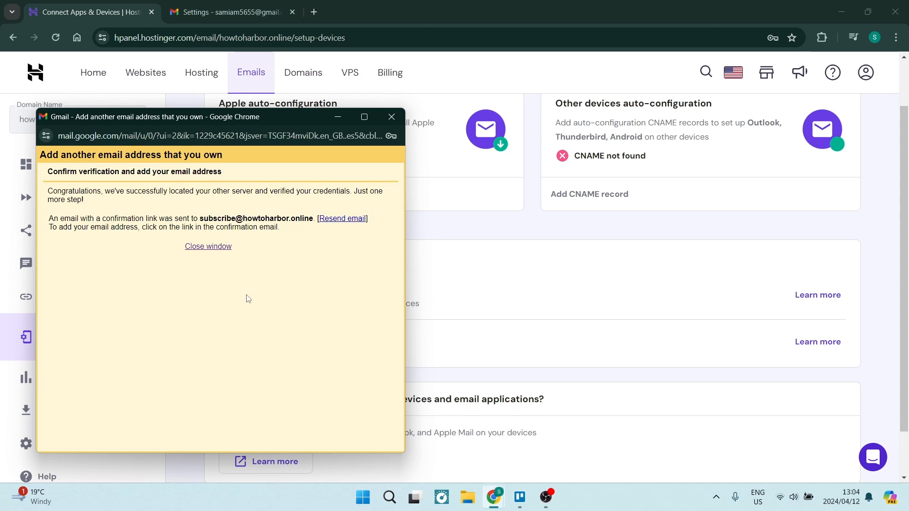
left_click_drag(201, 220, 312, 216)
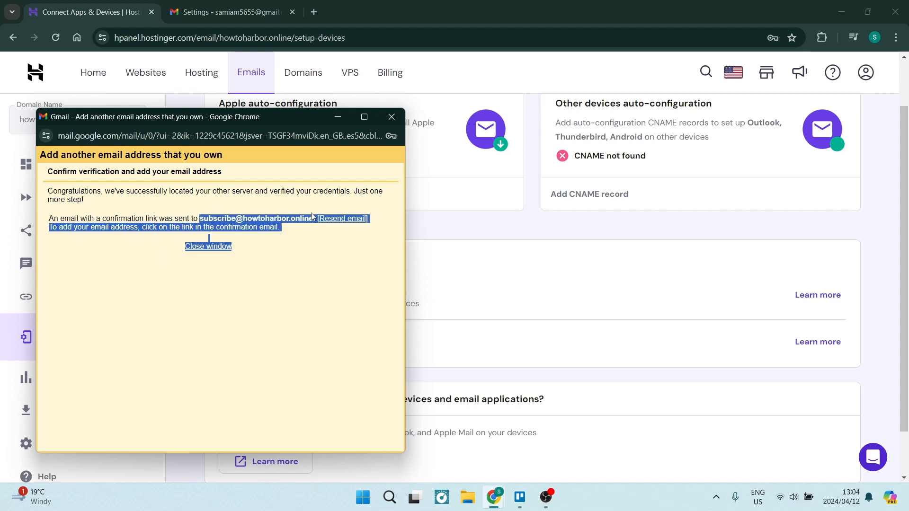
Leave the Gmail setup window and open the Email Accounts page for the domain in Hostinger, showing the managed accounts
left_click(277, 273)
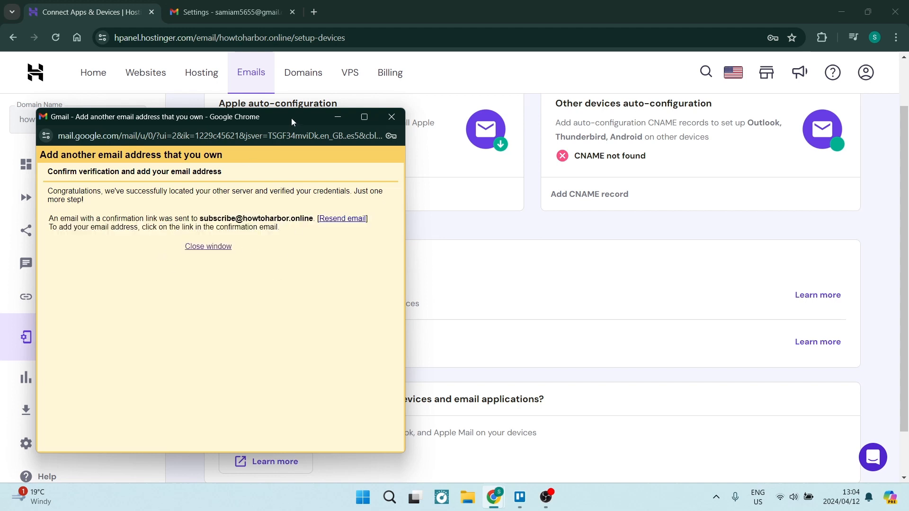
left_click_drag(291, 118, 568, 112)
left_click(477, 186)
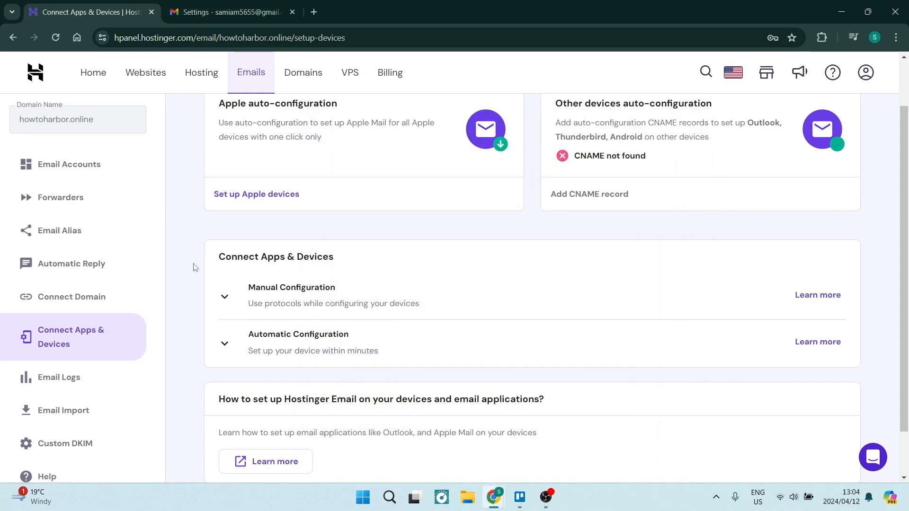
scroll(182, 255, "up", 2)
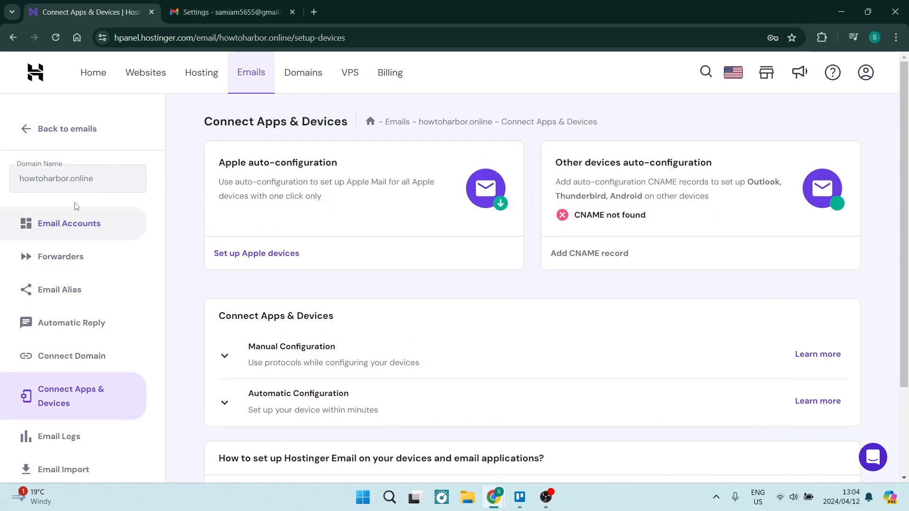
left_click(59, 227)
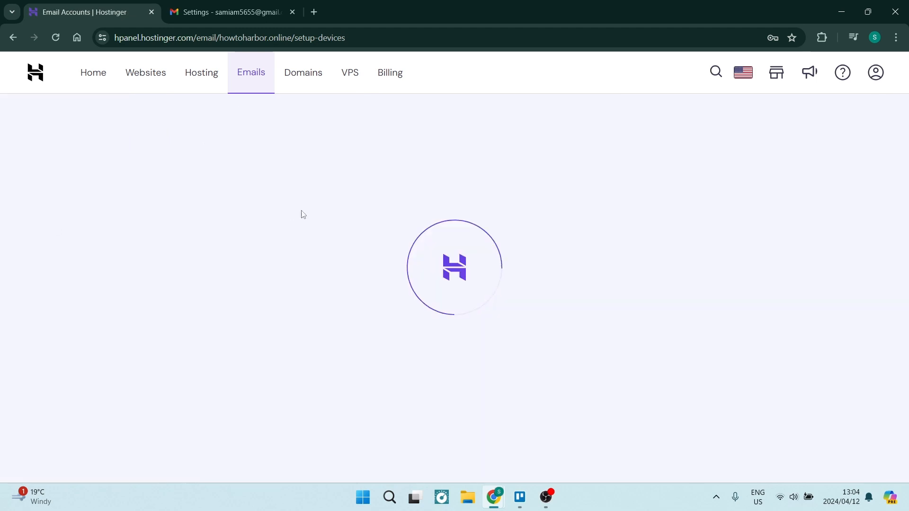
scroll(347, 213, "down", 3)
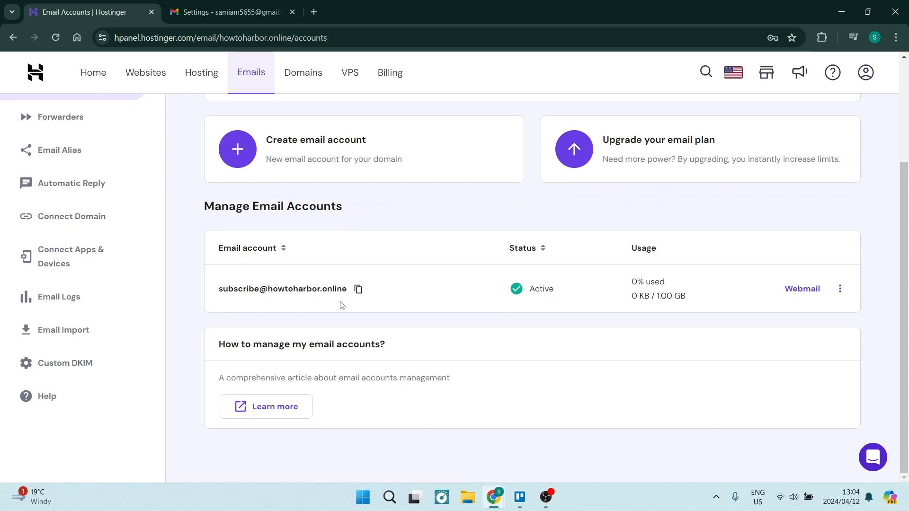
Open the Hostinger account's webmail and approve the send-as request through the link in the Gmail confirmation email
left_click(803, 294)
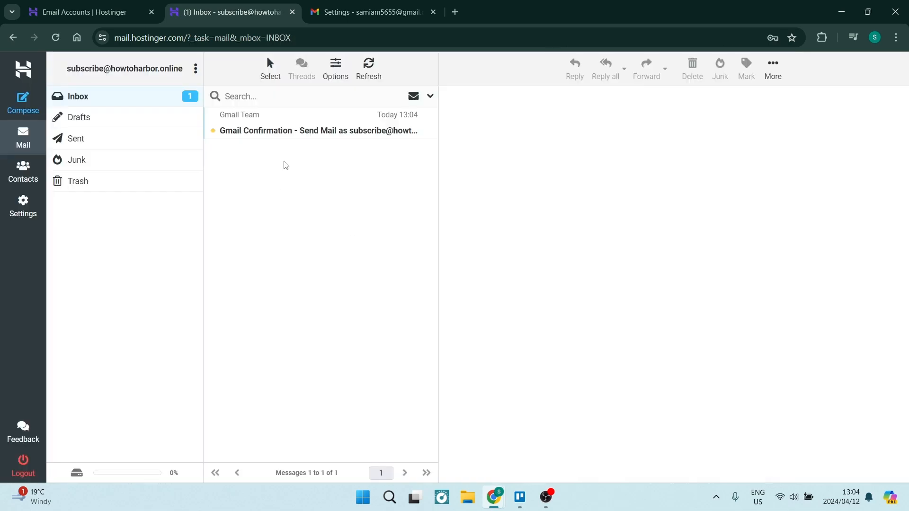
left_click(291, 127)
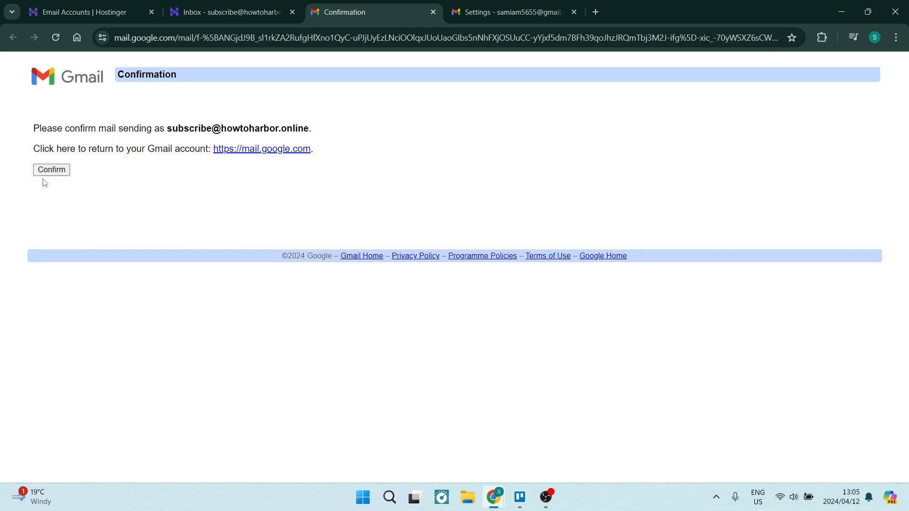
left_click(54, 171)
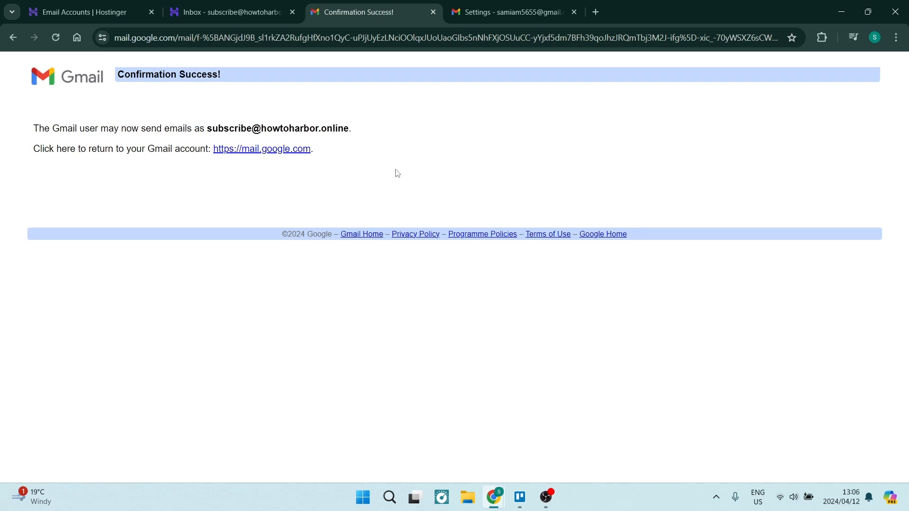
left_click(483, 16)
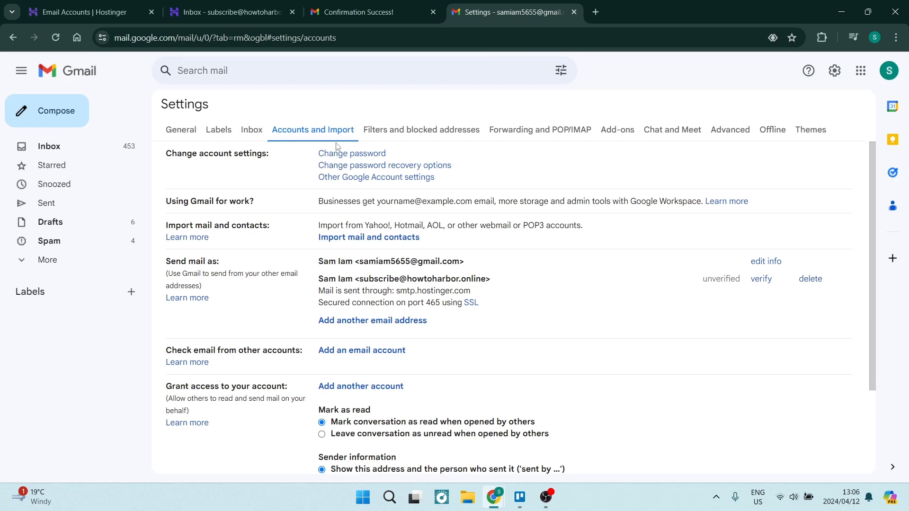
scroll(353, 156, "down", 1)
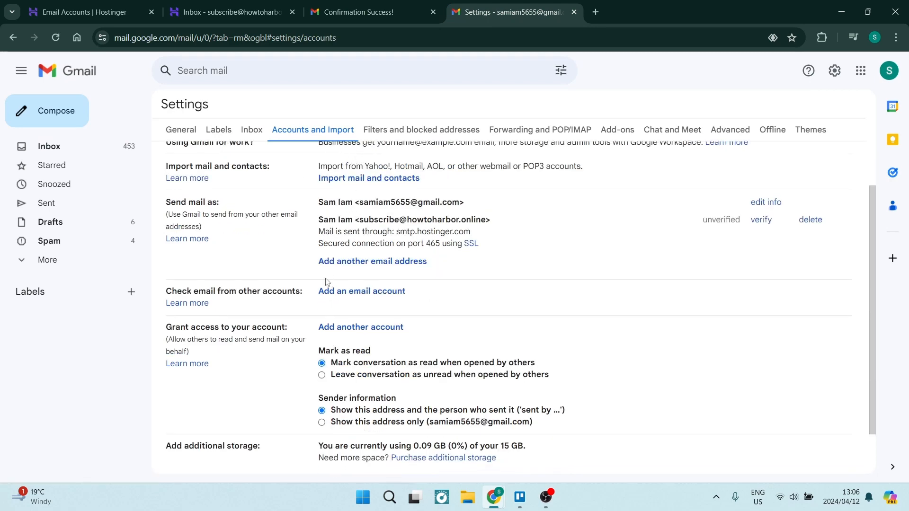
scroll(284, 286, "up", 1)
scroll(255, 295, "down", 1)
left_click(370, 296)
key("ctrl+v")
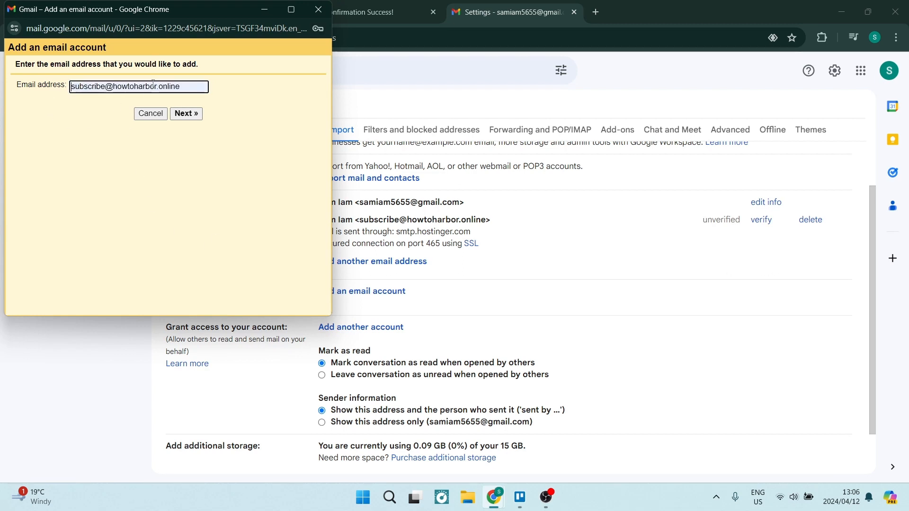
left_click(184, 116)
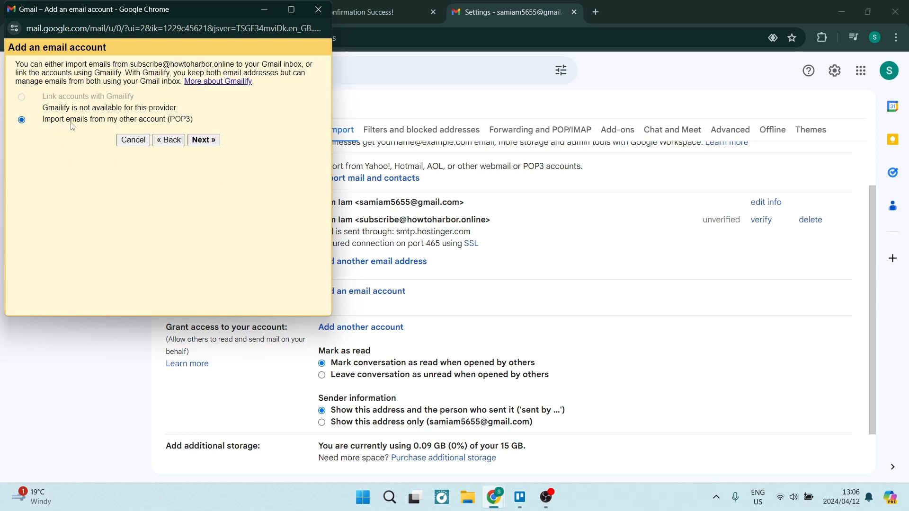
Continue with importing emails over POP3 and fill in the saved username and password of the Hostinger account
left_click(204, 140)
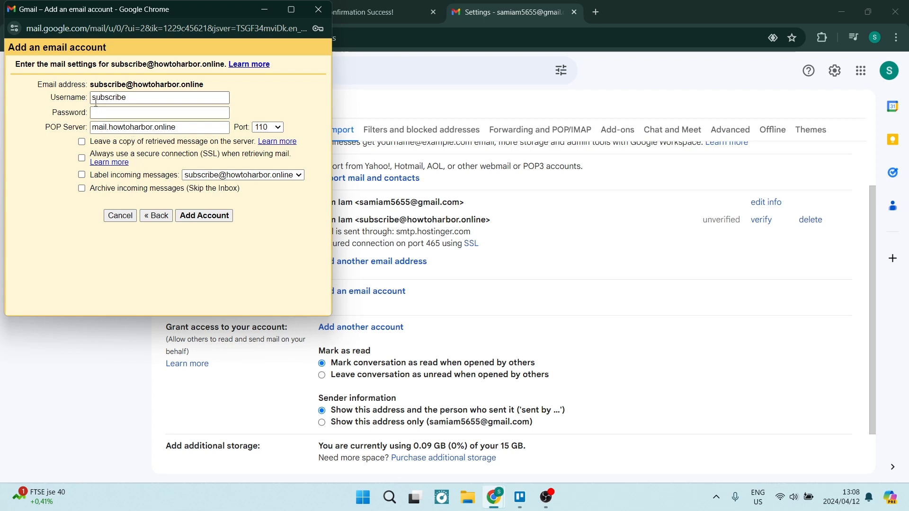
left_click(135, 99)
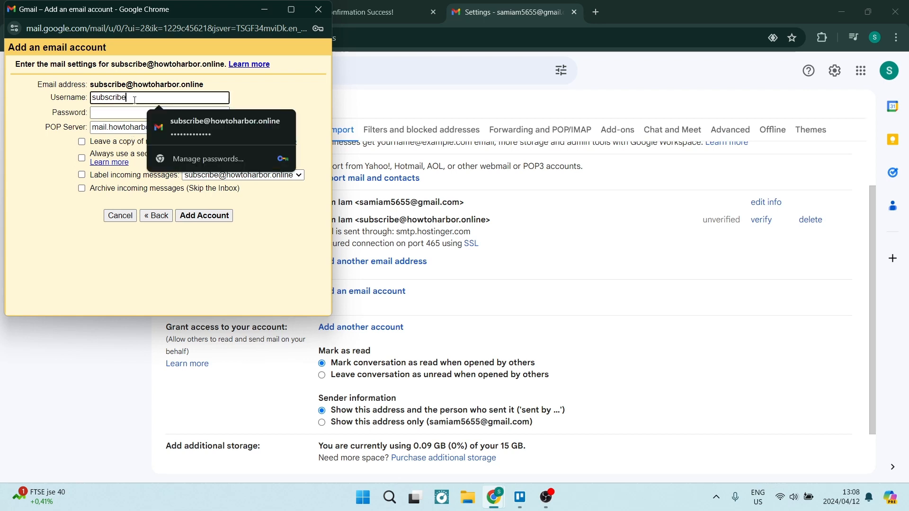
left_click(180, 120)
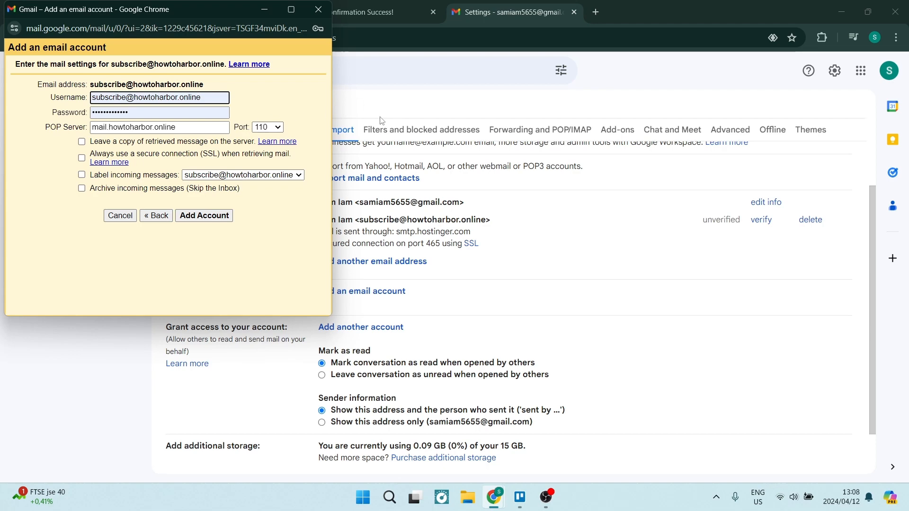
Return to Hostinger's Connect Apps & Devices page, copy the incoming POP hostname from the manual configuration and highlight its port number
left_click(87, 365)
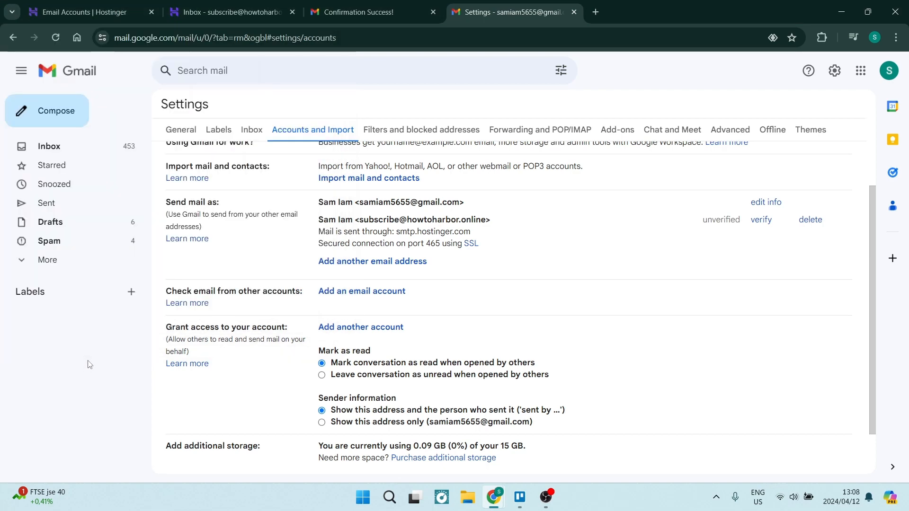
left_click(90, 13)
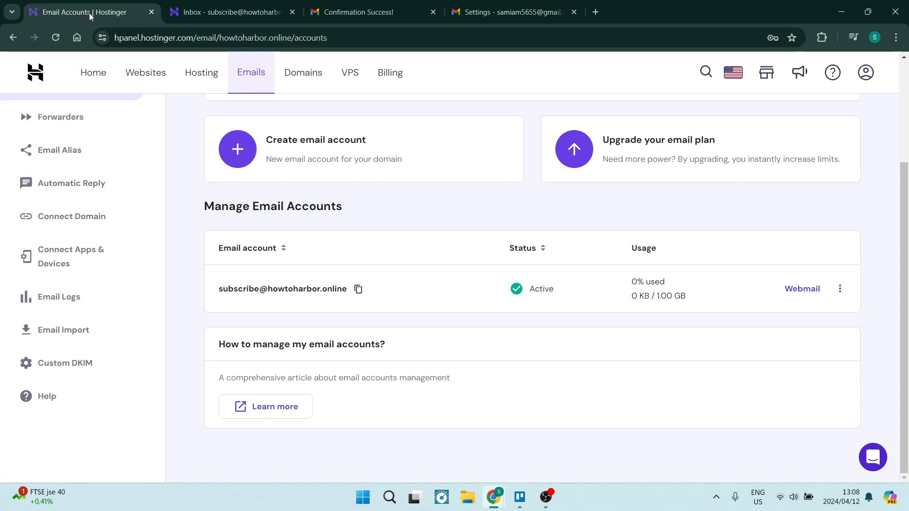
left_click(78, 258)
scroll(331, 237, "down", 5)
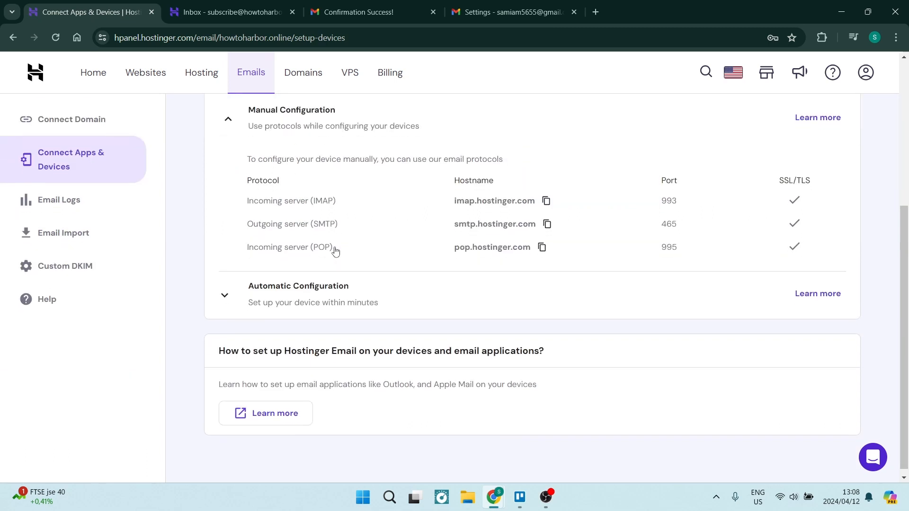
scroll(335, 251, "up", 1)
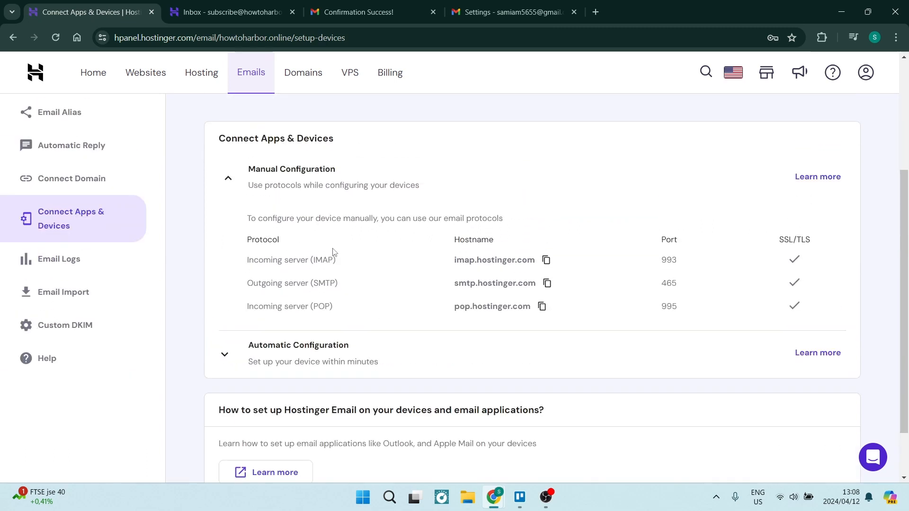
left_click_drag(245, 310, 332, 307)
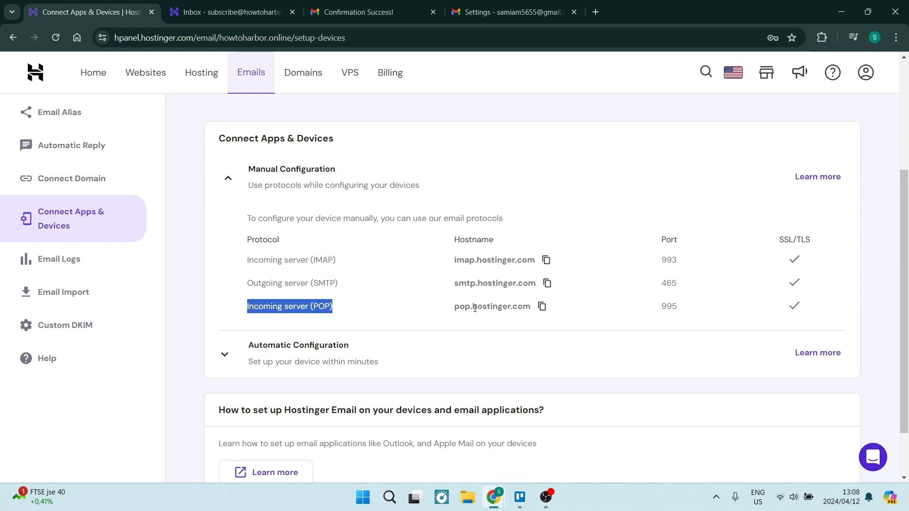
left_click(542, 307)
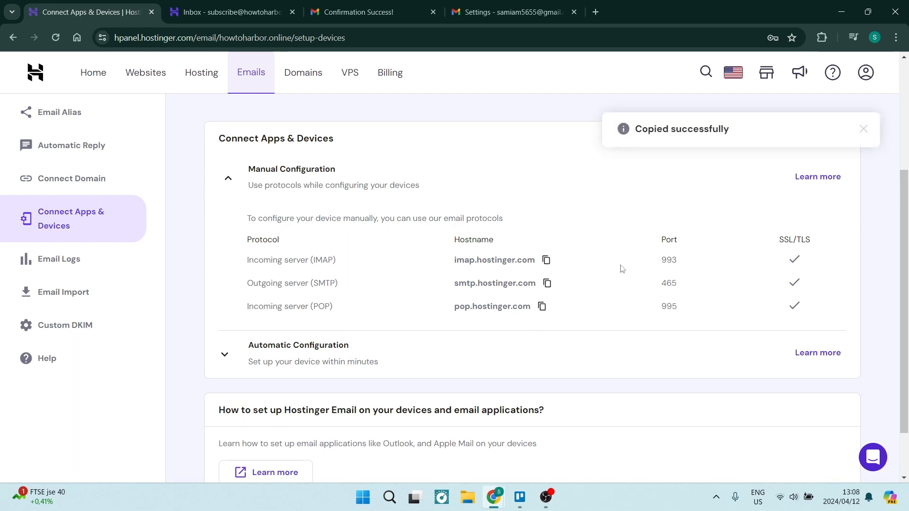
double_click(663, 308)
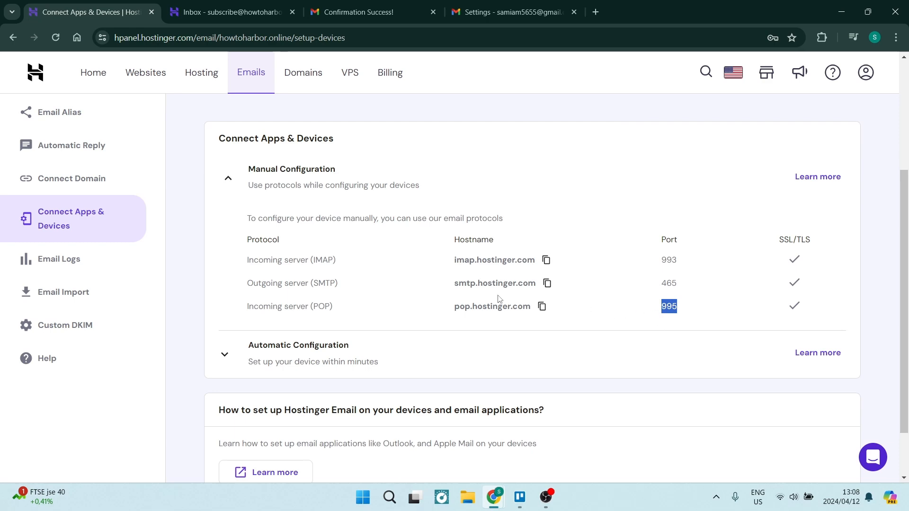
Return to the Gmail account setup window and set the POP server to pop.hostinger.com with port 995
mouse_move(492, 502)
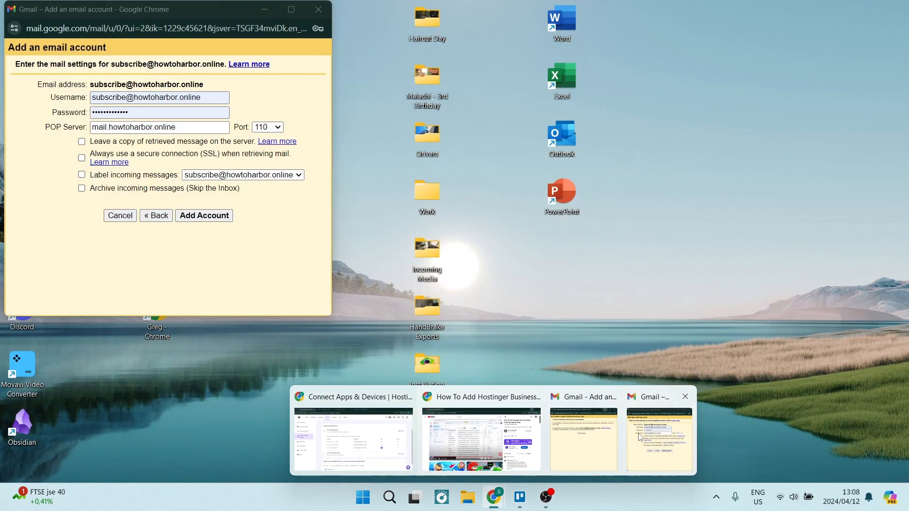
left_click(659, 440)
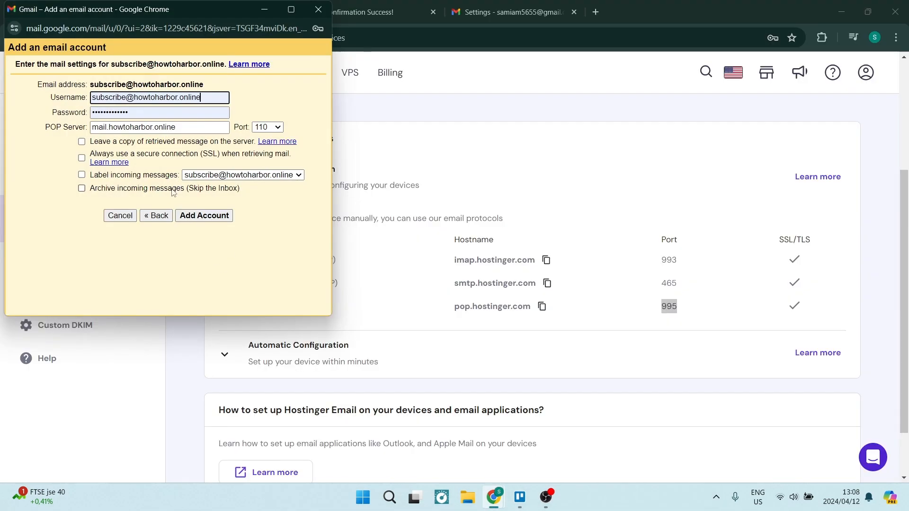
double_click(195, 126)
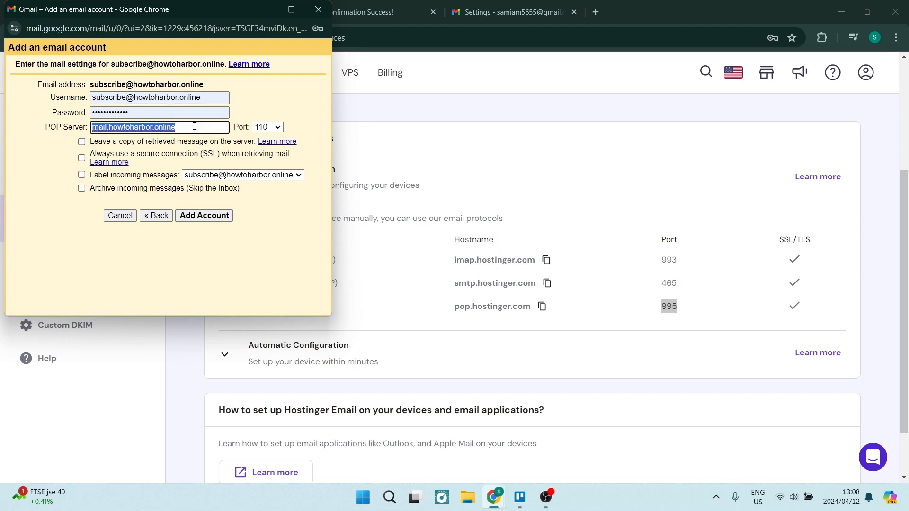
key("ctrl+v")
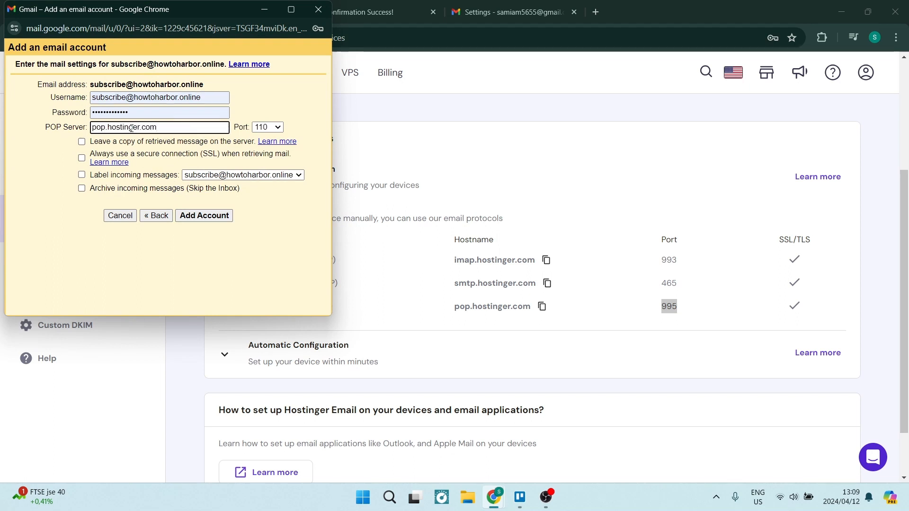
left_click(275, 128)
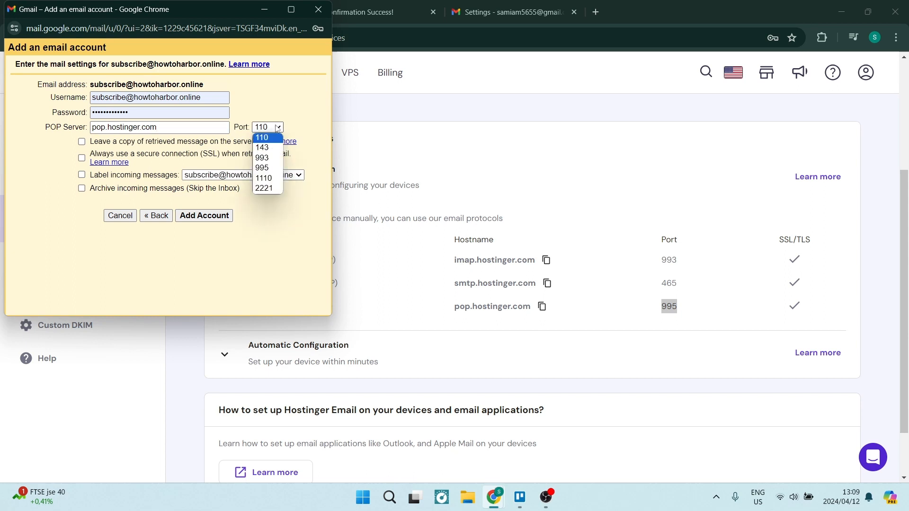
left_click(263, 169)
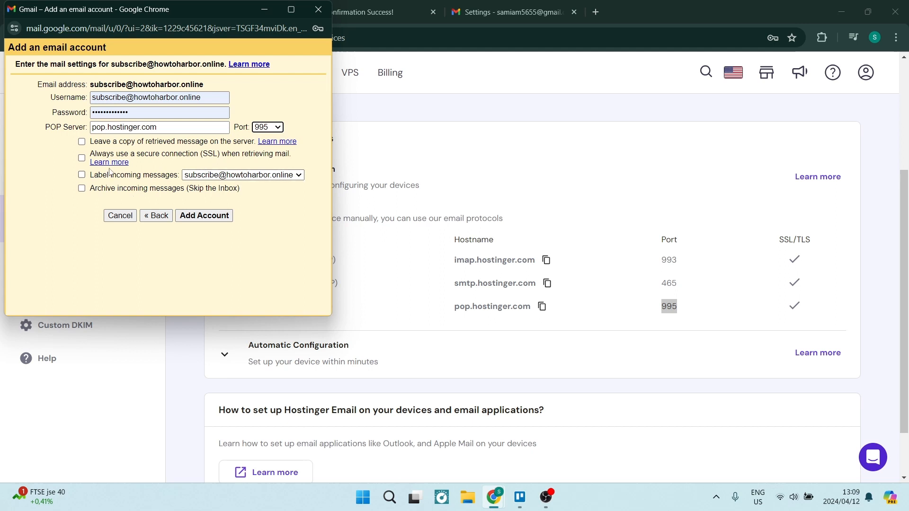
Enable the secure SSL connection and labelling of incoming messages, and add the account
left_click(82, 158)
left_click(81, 175)
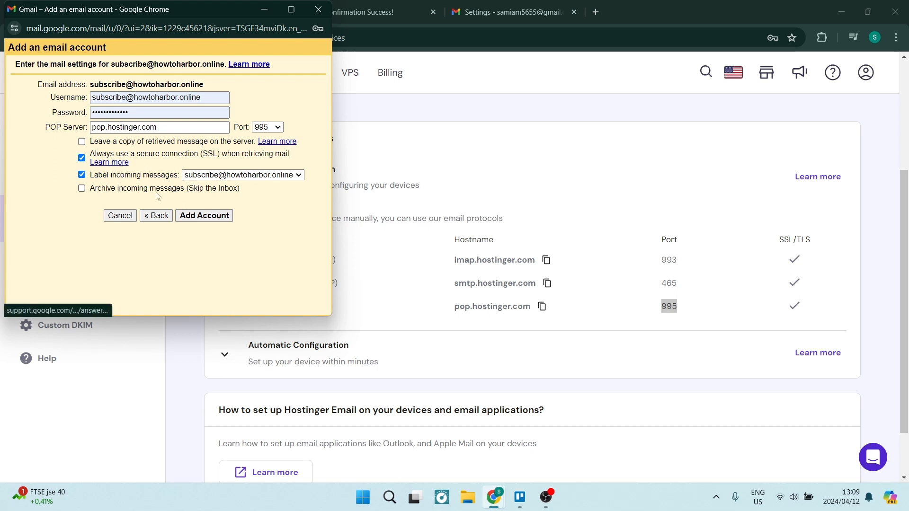
left_click(196, 218)
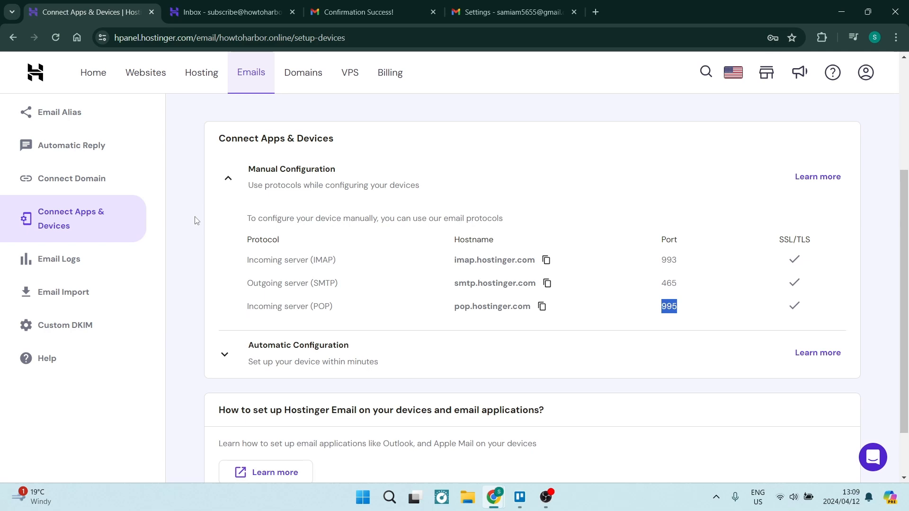
Open the Gmail Confirmation message in the Gmail inbox and confirm the send-as request through its link
left_click(504, 13)
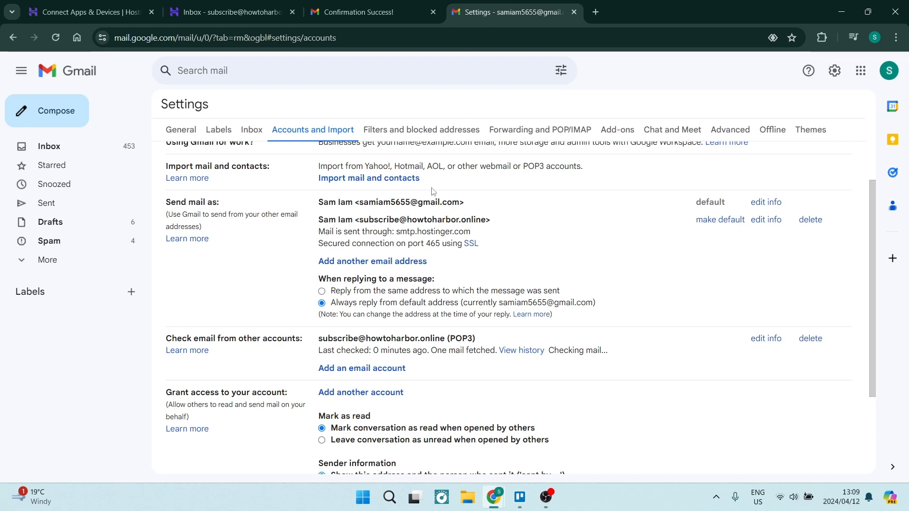
left_click(56, 147)
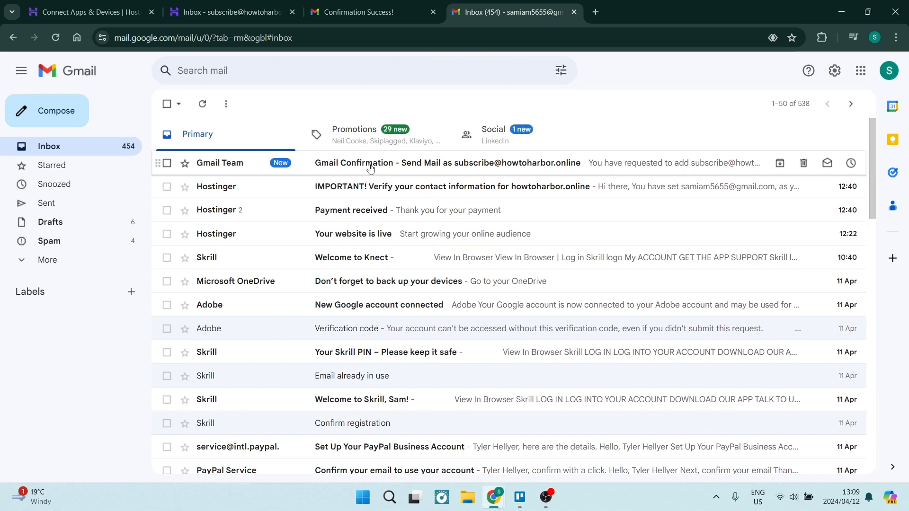
left_click(371, 166)
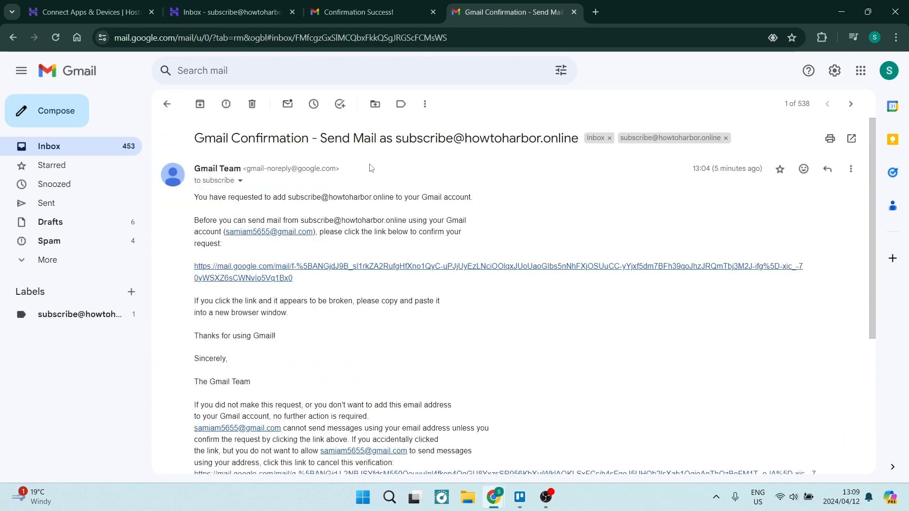
left_click(260, 268)
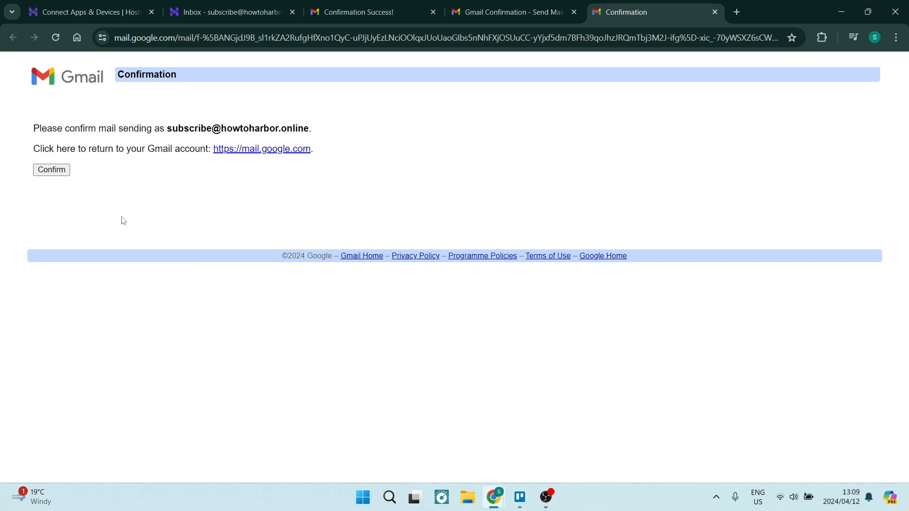
left_click(61, 174)
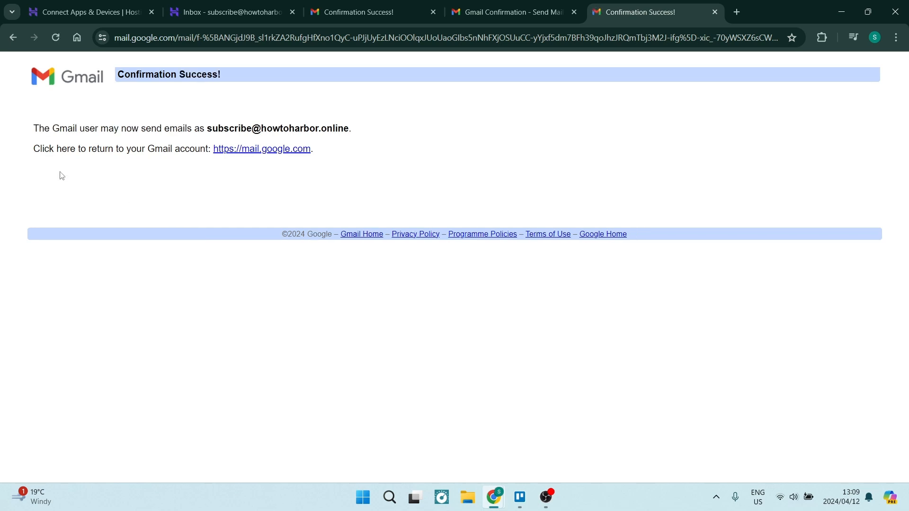
Return from the confirmation page to the Gmail inbox and open the full settings at Accounts and Import
left_click(501, 14)
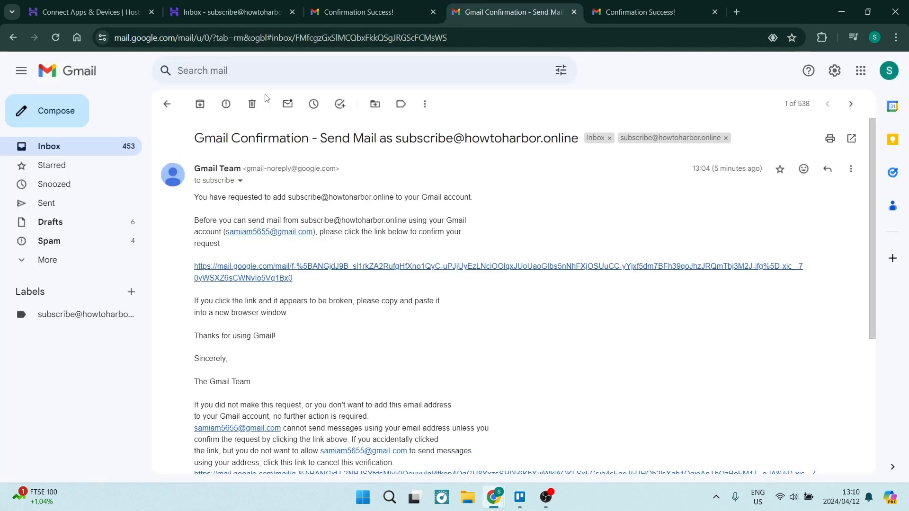
left_click(73, 151)
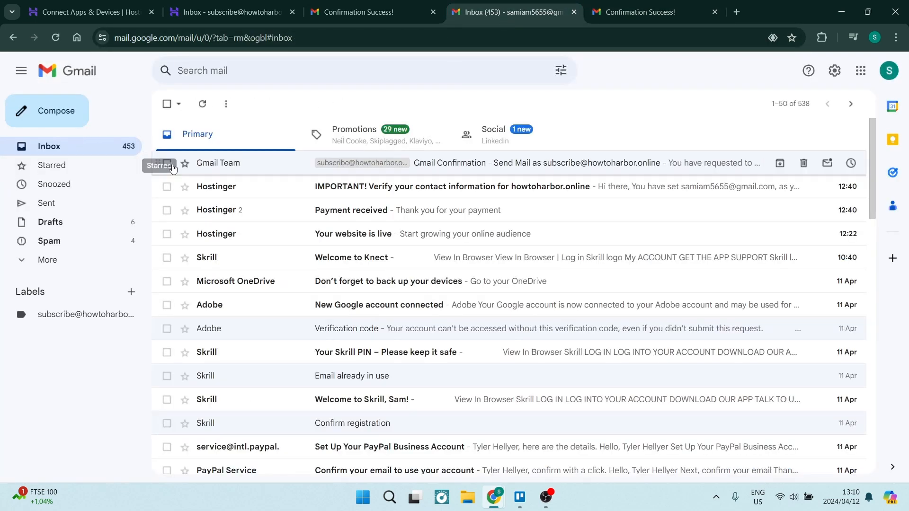
left_click(834, 70)
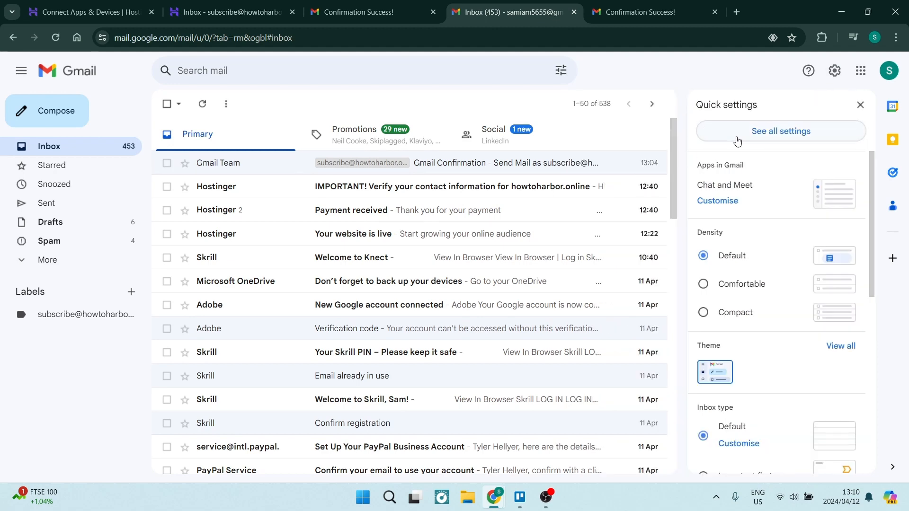
left_click(781, 131)
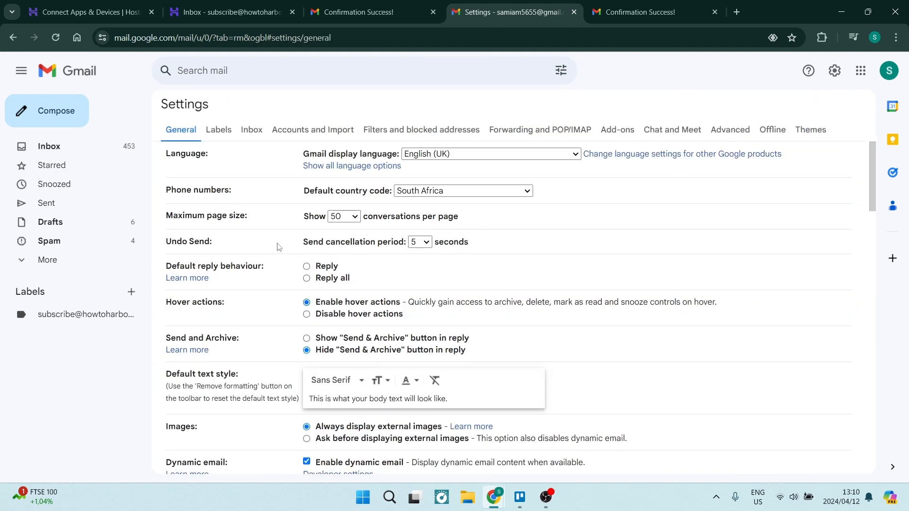
left_click(288, 131)
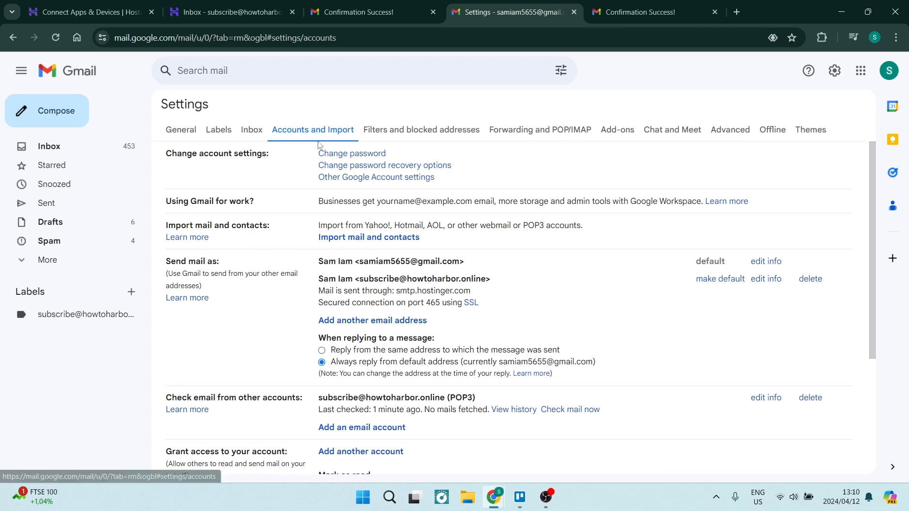
Review the Hostinger address entries under "Send mail as" and "Check email from other accounts", including the reply options
scroll(342, 228, "down", 3)
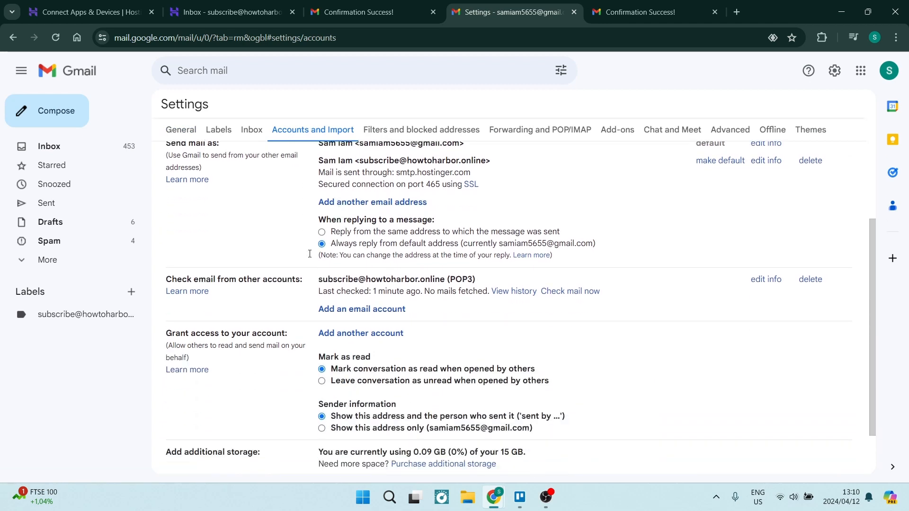
scroll(294, 218, "up", 1)
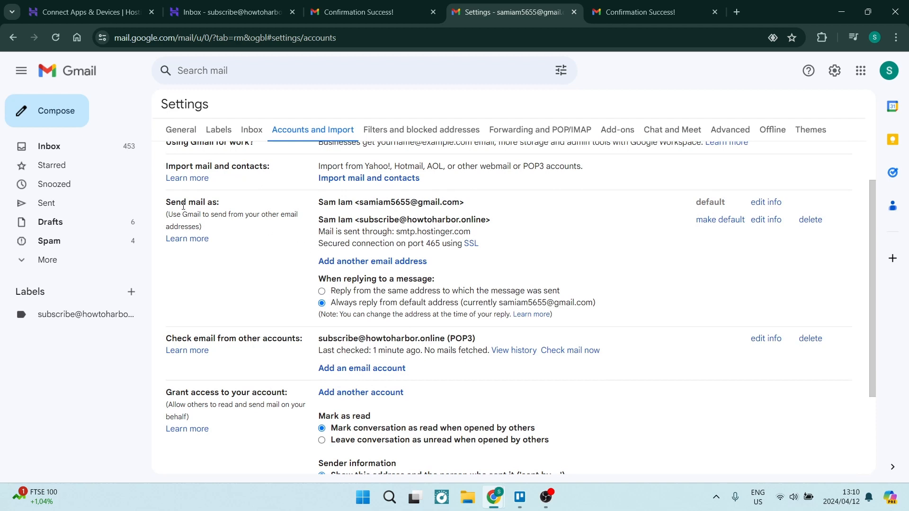
left_click_drag(164, 204, 231, 223)
left_click(254, 237)
scroll(199, 281, "down", 1)
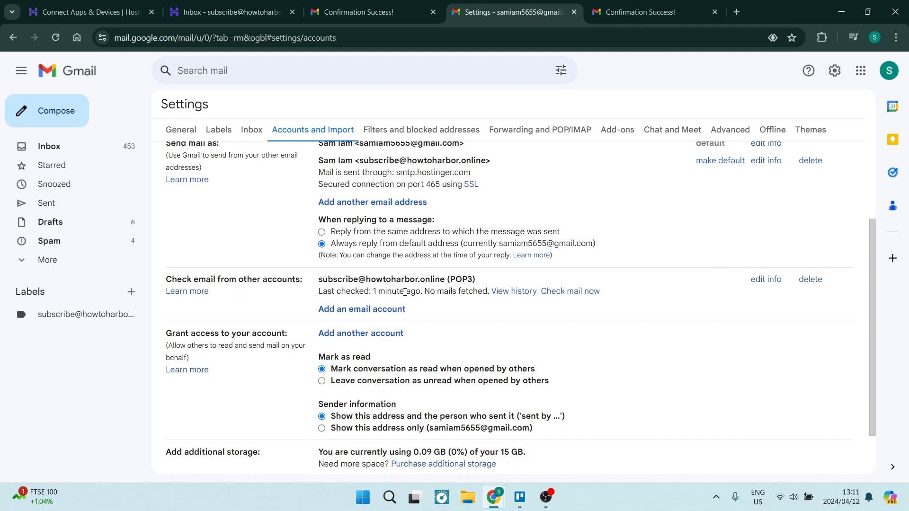
scroll(403, 330, "up", 1)
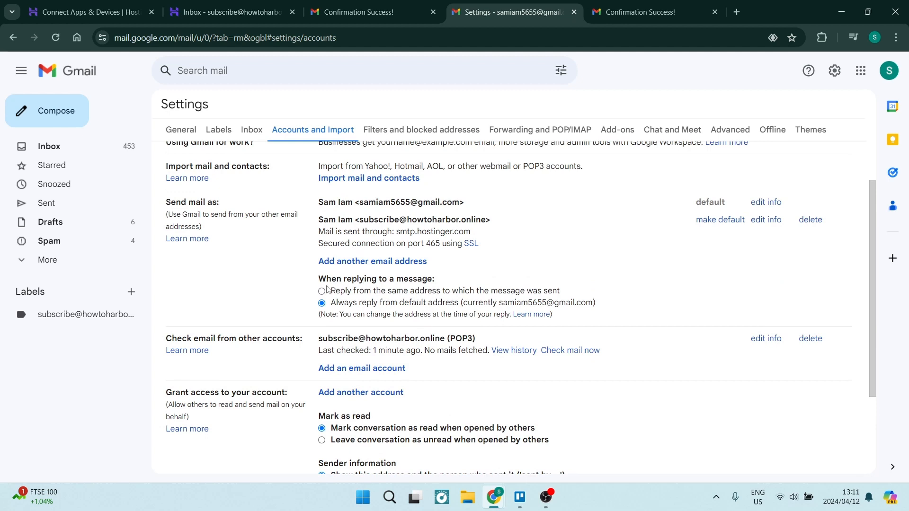